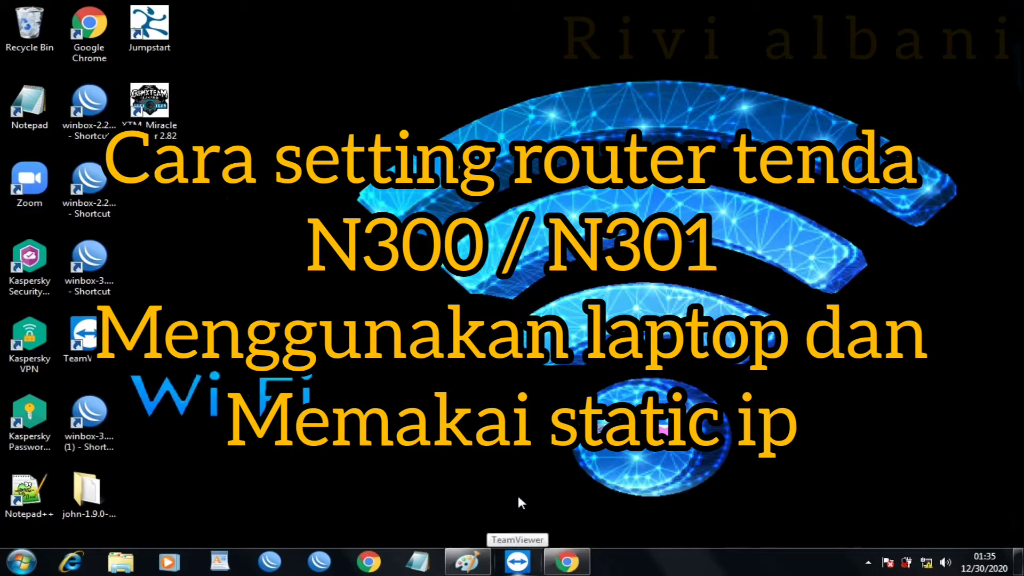
# View the router cabling diagram, then close it to return to the desktop
pyautogui.moveTo(473, 569)
pyautogui.click(401, 417)
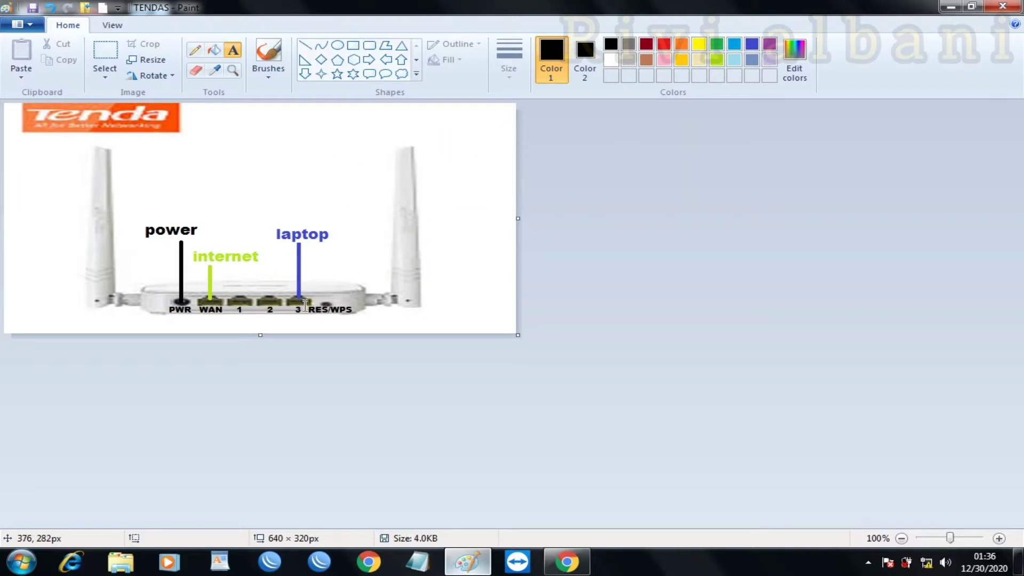
pyautogui.click(950, 6)
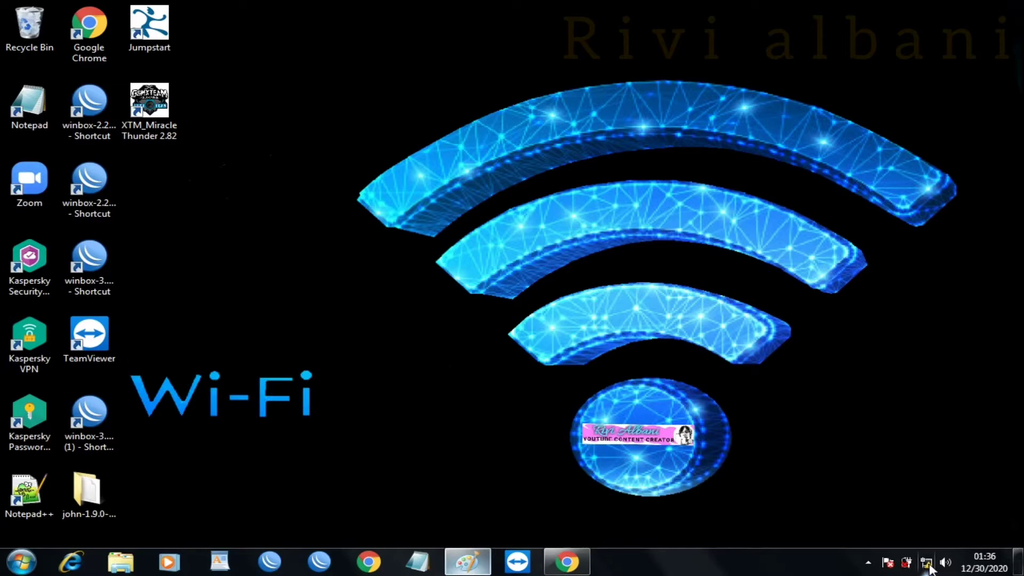
# Set Local Area Connection IPv4 to obtain IP and DNS automatically, then close Network and Sharing Center
pyautogui.rightClick(926, 564)
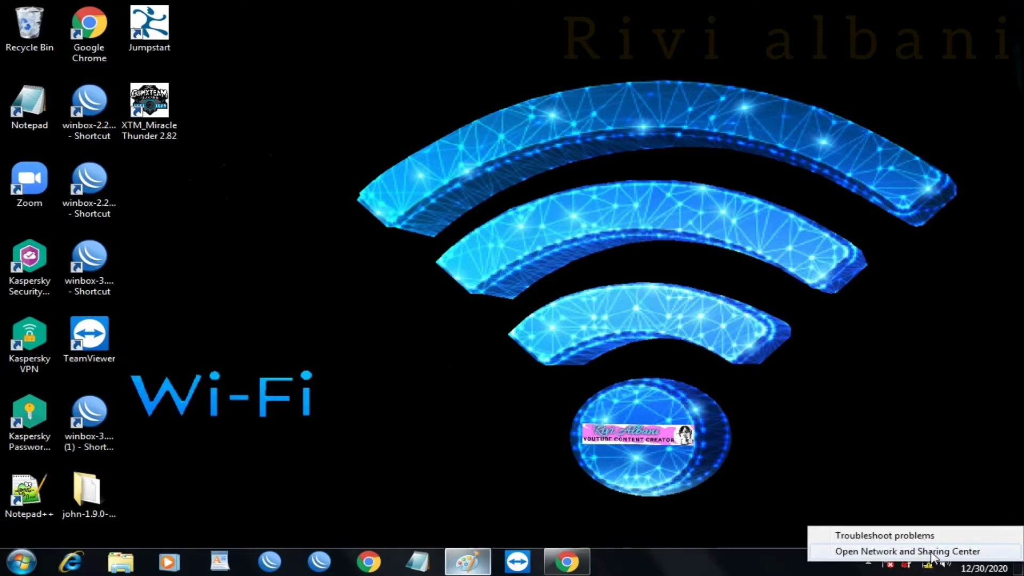
pyautogui.click(931, 552)
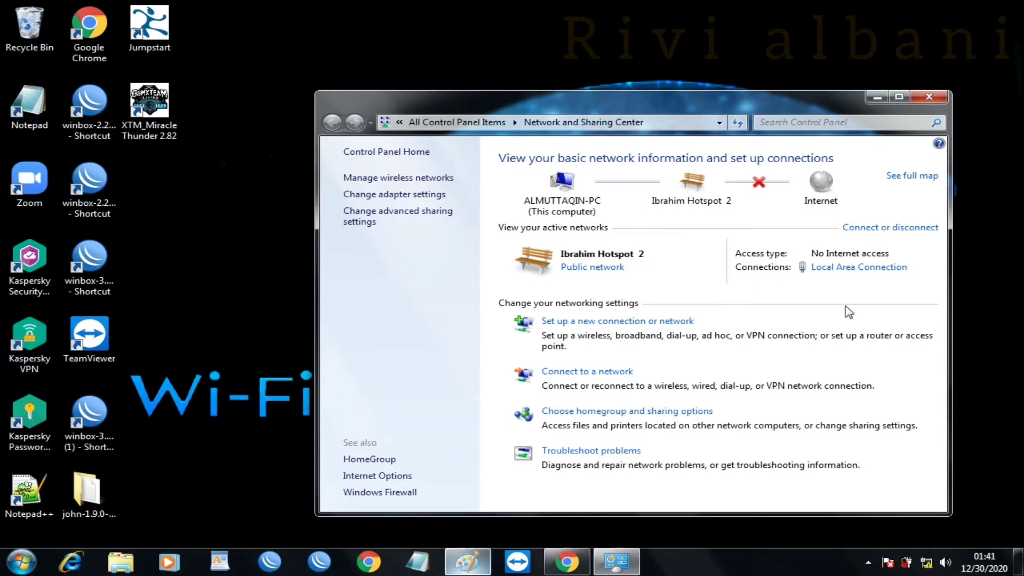
pyautogui.click(860, 270)
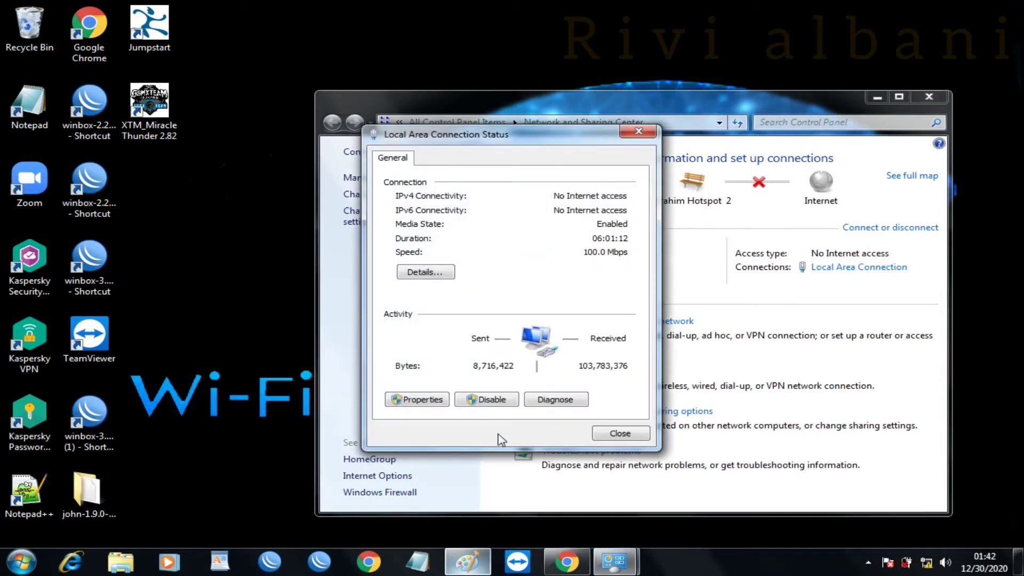
pyautogui.click(417, 400)
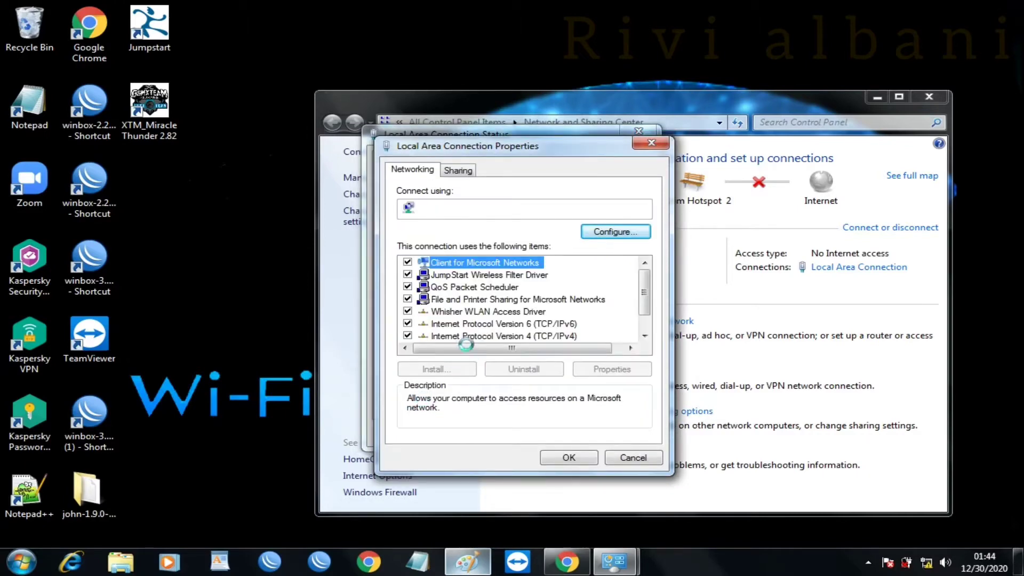
pyautogui.click(518, 337)
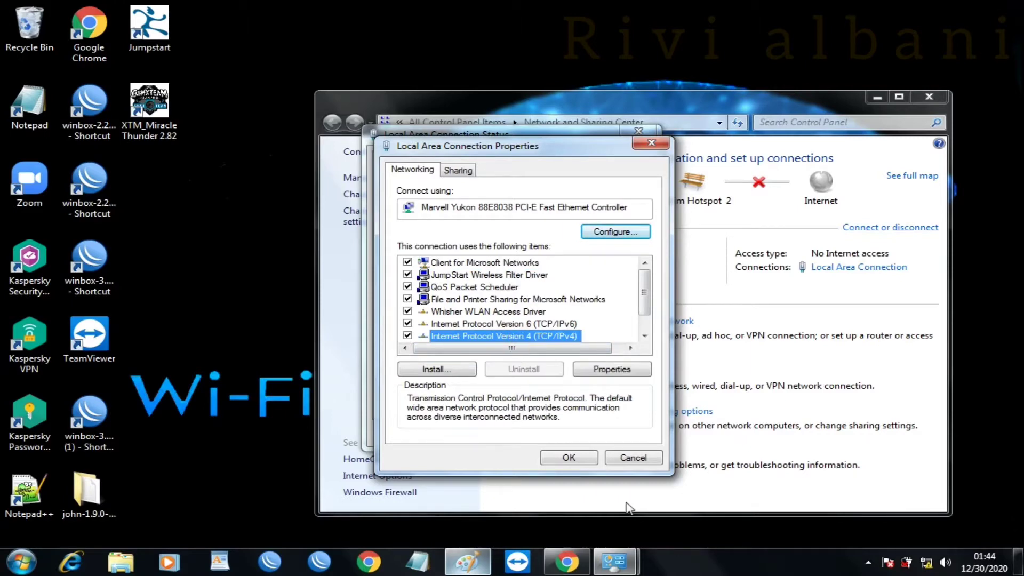
pyautogui.hotkey('alt', 'r')
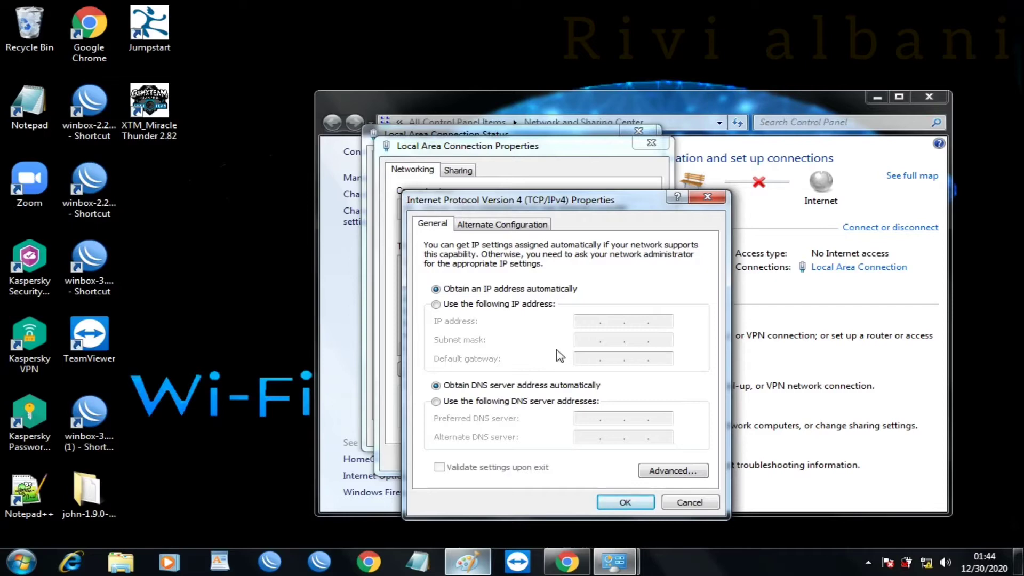
pyautogui.click(624, 504)
pyautogui.click(587, 457)
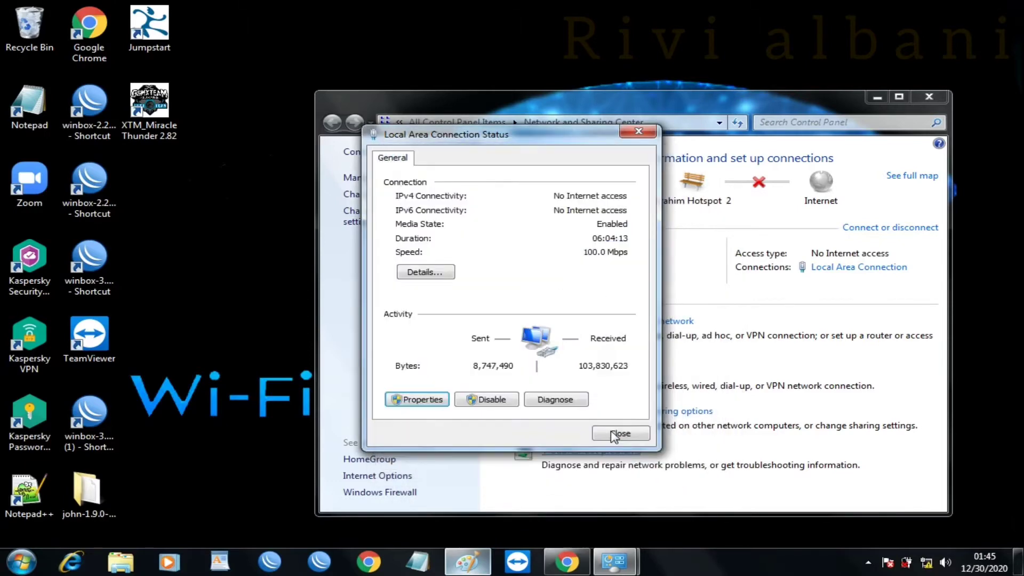
pyautogui.click(619, 430)
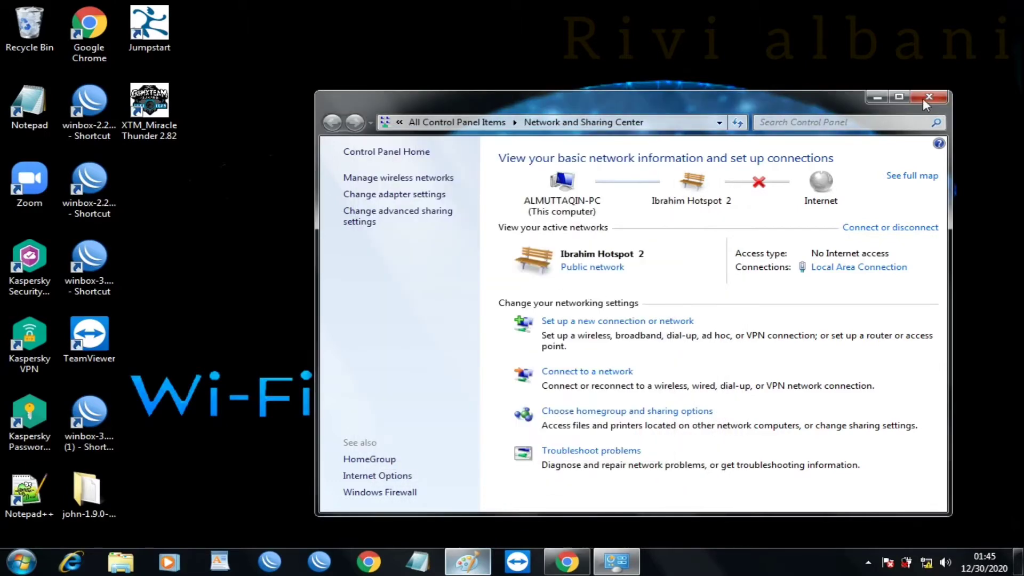
pyautogui.click(924, 99)
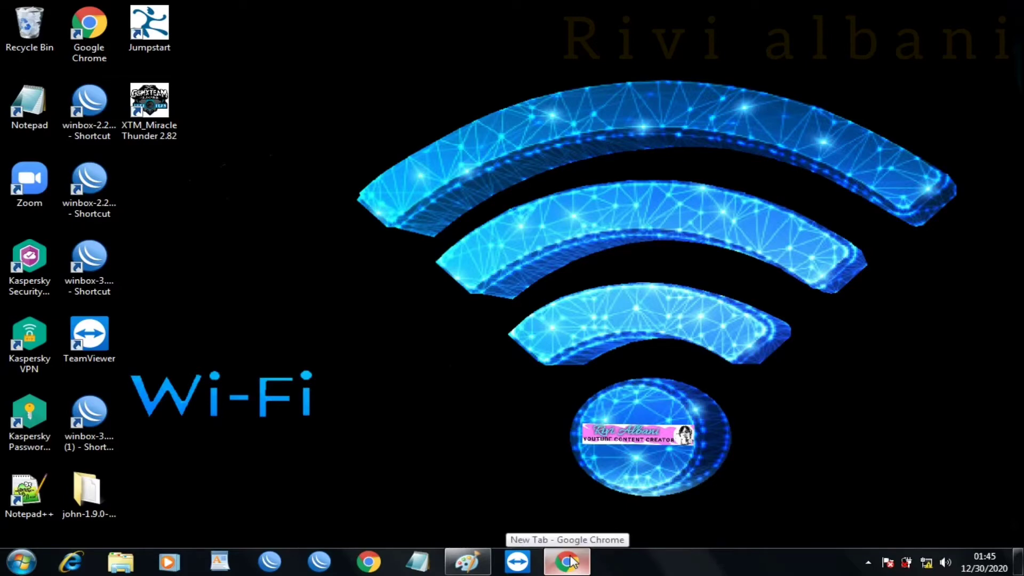
# Restore Chrome and go to the router admin address 192.168.0.1
pyautogui.click(569, 560)
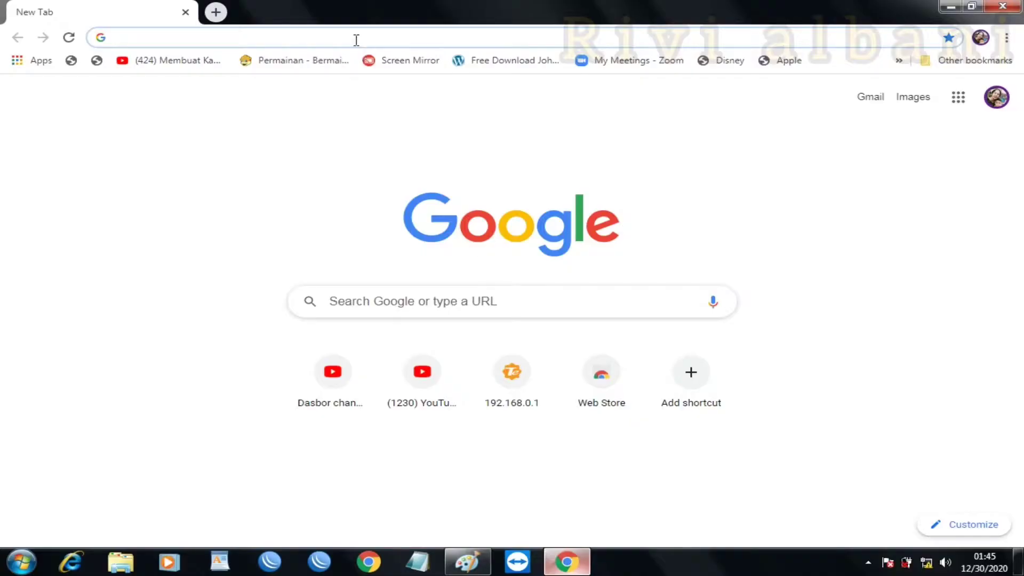
pyautogui.click(356, 40)
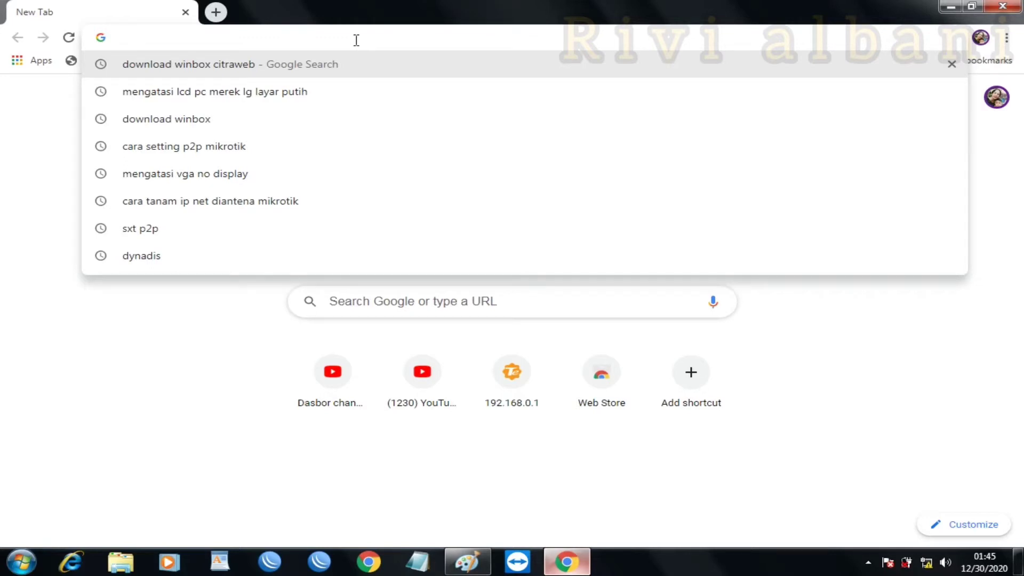
pyautogui.write('192')
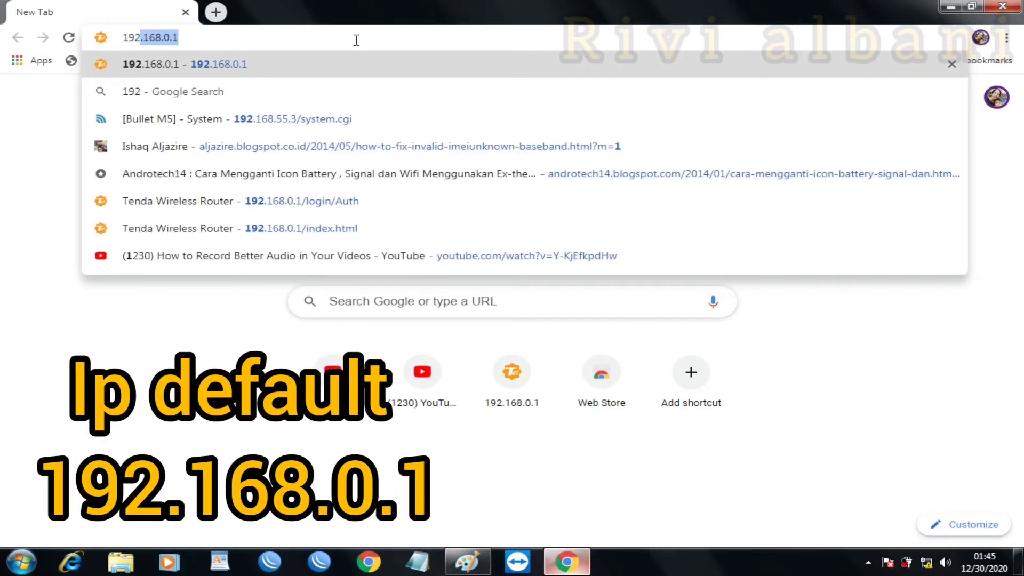
pyautogui.write('.1')
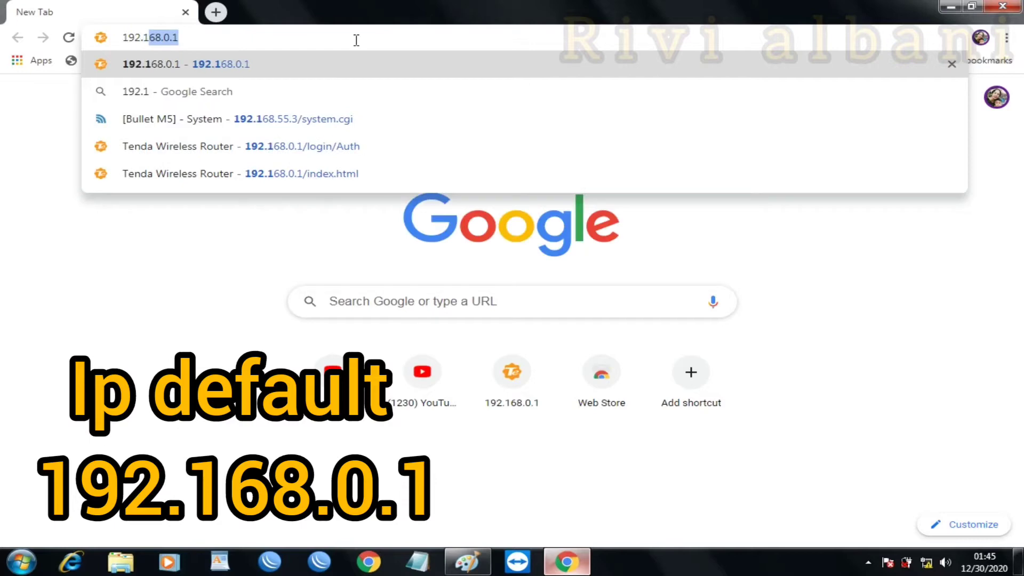
pyautogui.write('68.0')
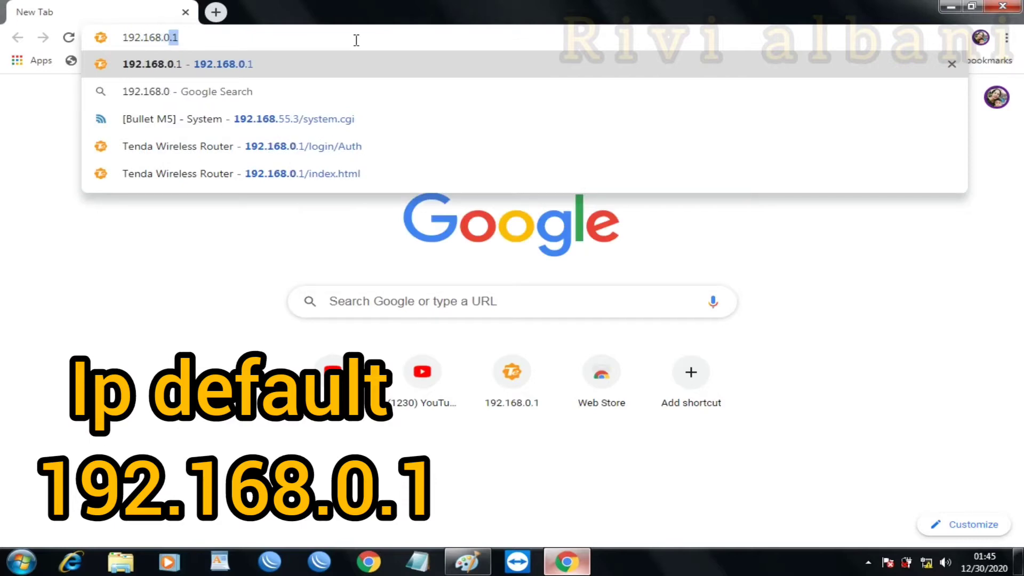
pyautogui.write('.1')
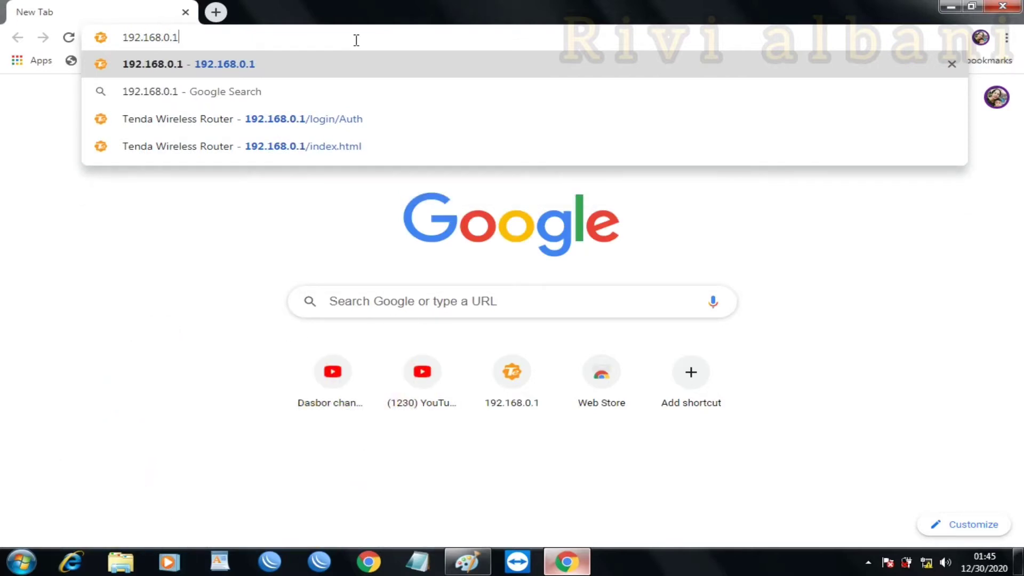
pyautogui.press('Return')
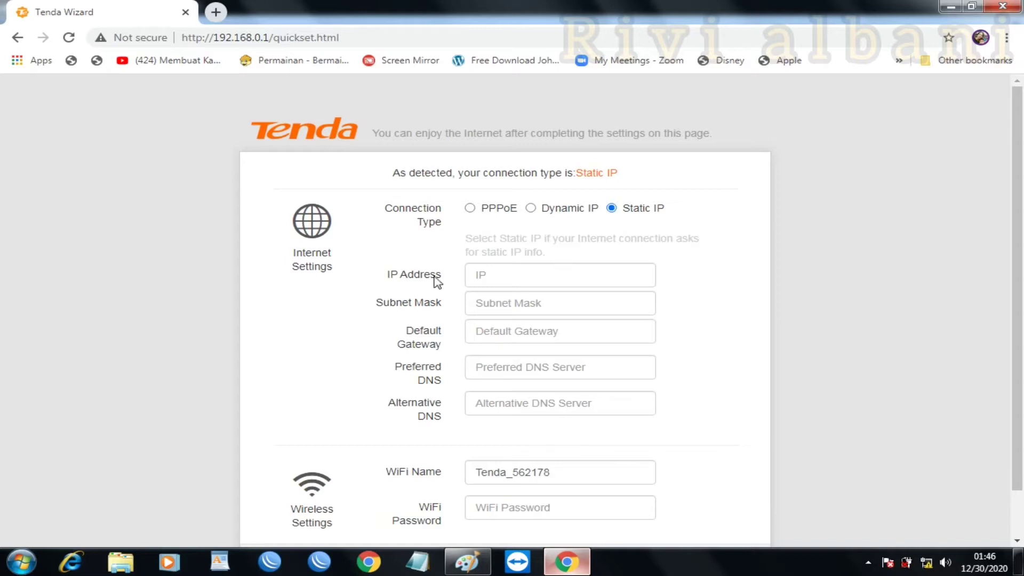
# Enter IP address 192.168.90.100 and subnet mask 255.255.255.0
pyautogui.click(484, 276)
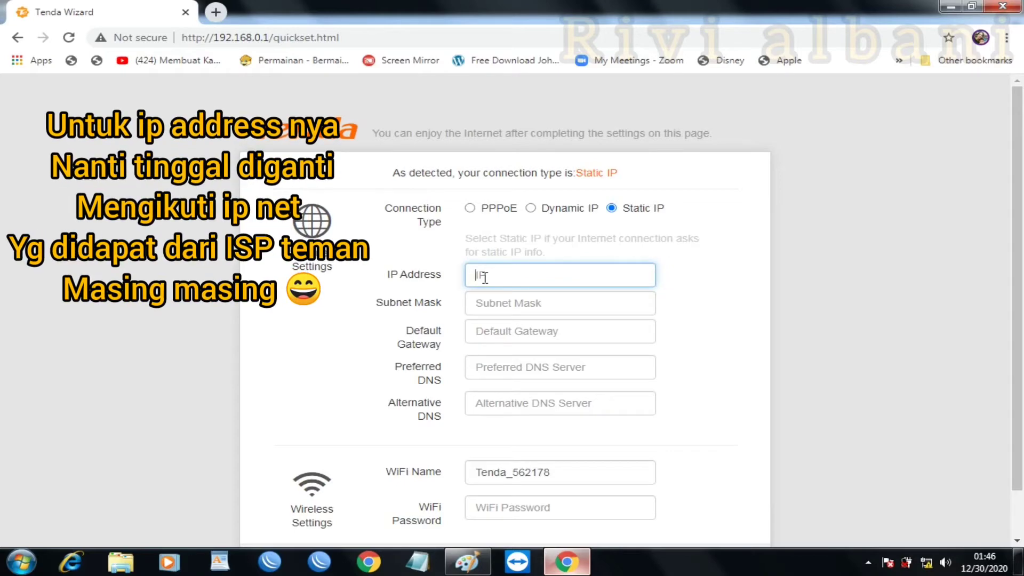
pyautogui.write('192.')
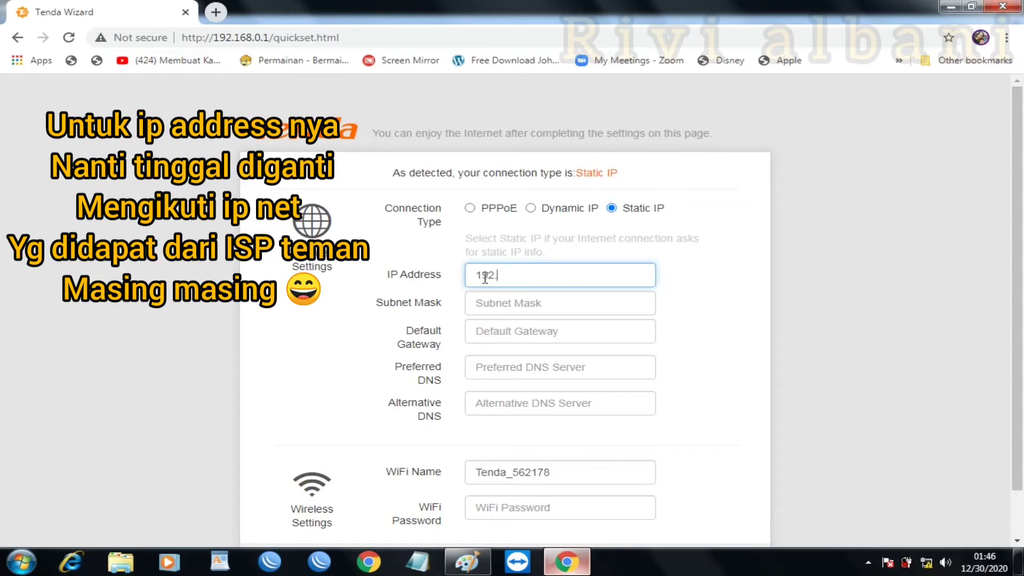
pyautogui.write('168.90.100')
pyautogui.click(481, 311)
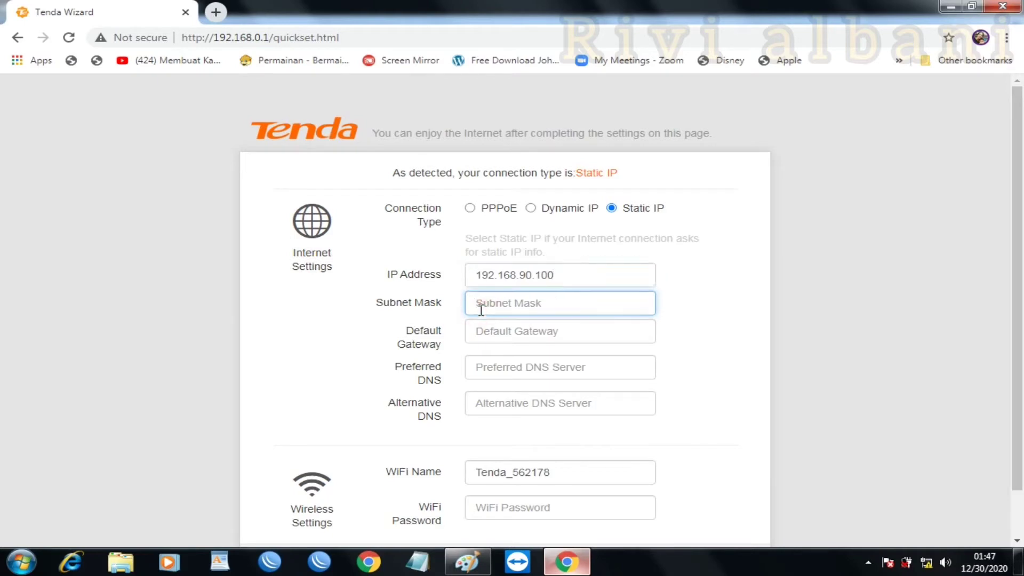
pyautogui.write('255')
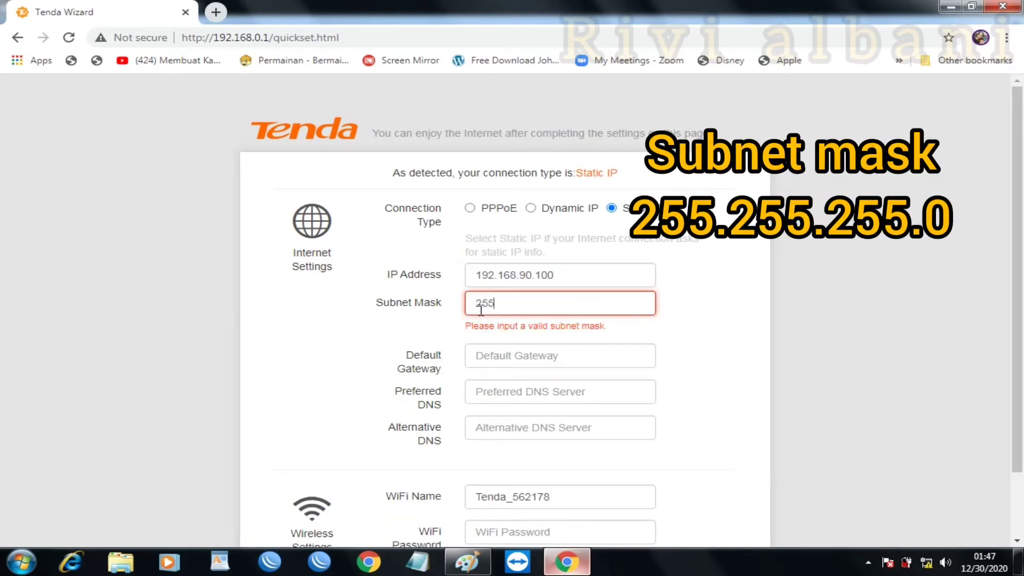
pyautogui.write('.255.255.0')
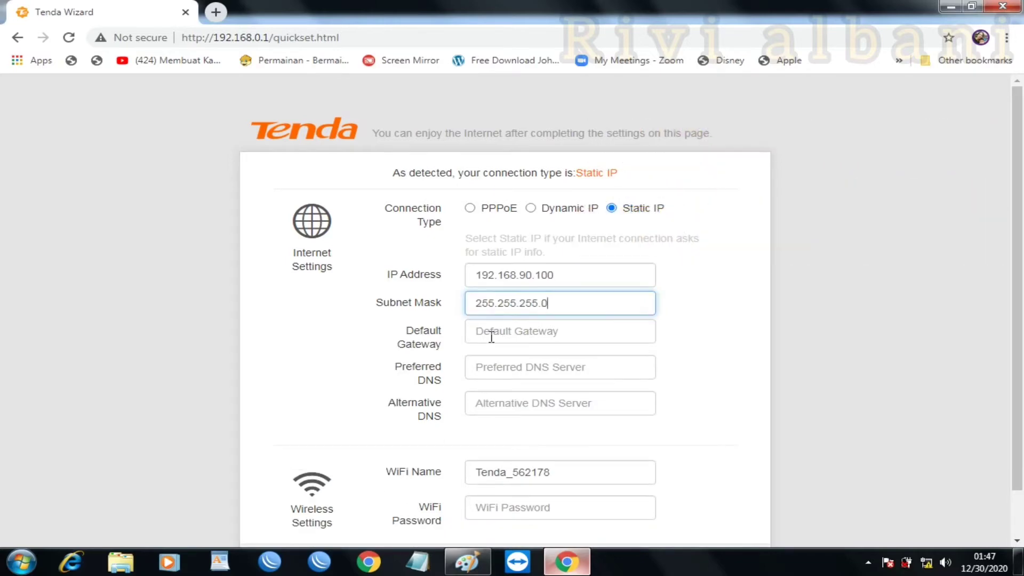
# Set the default gateway and preferred DNS both to 192.168.90.1
pyautogui.click(489, 336)
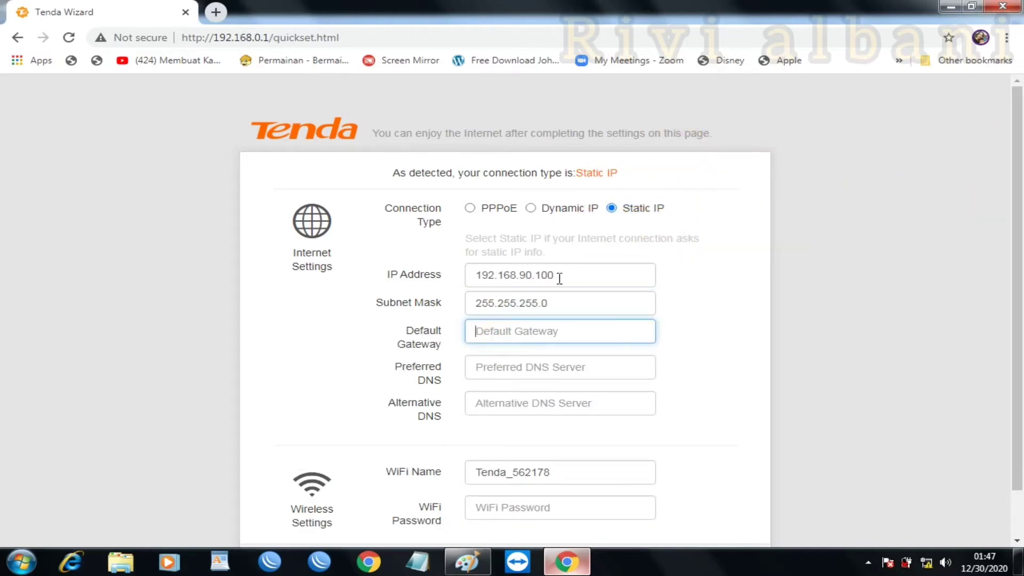
pyautogui.click(517, 278)
pyautogui.moveTo(553, 275); pyautogui.dragTo(525, 275)
pyautogui.click(489, 327)
pyautogui.write('192')
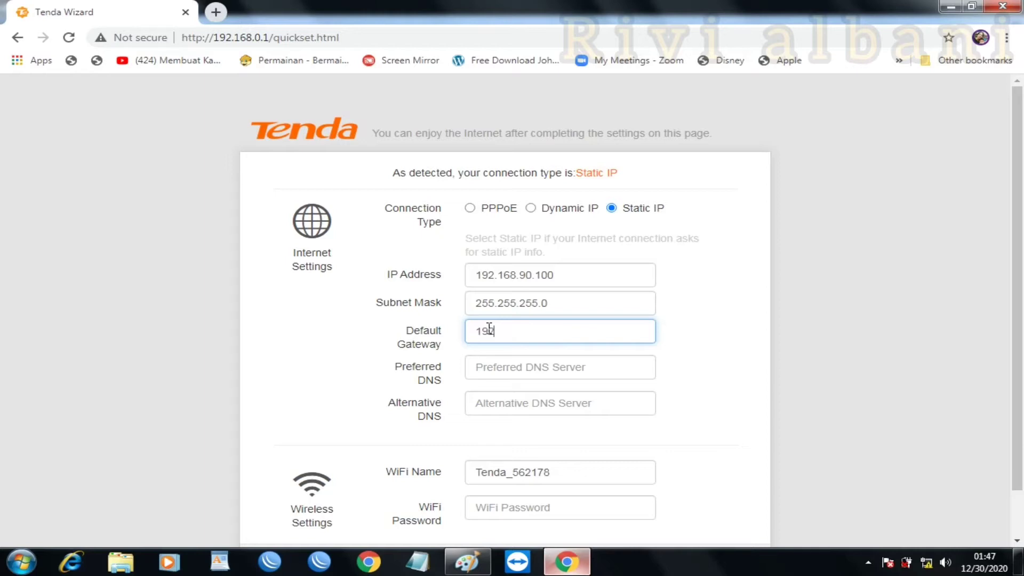
pyautogui.write('.168.90.1')
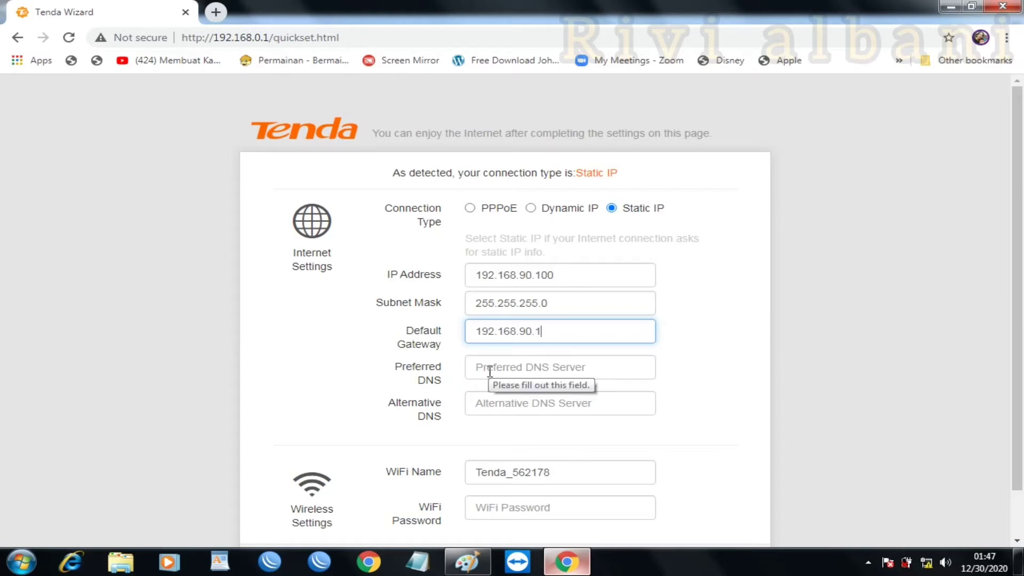
pyautogui.click(490, 371)
pyautogui.write('192.1')
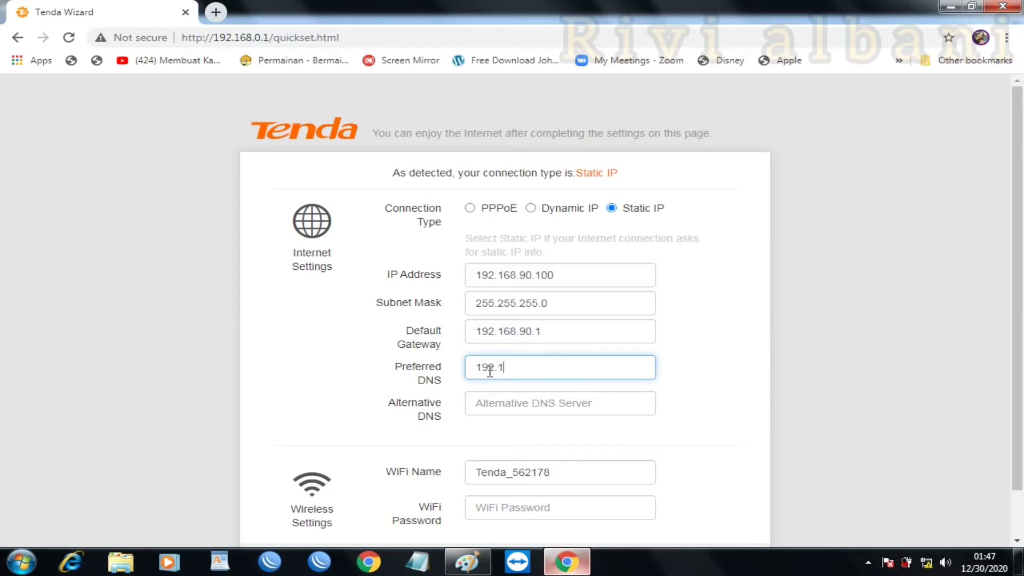
pyautogui.write('68.90.1')
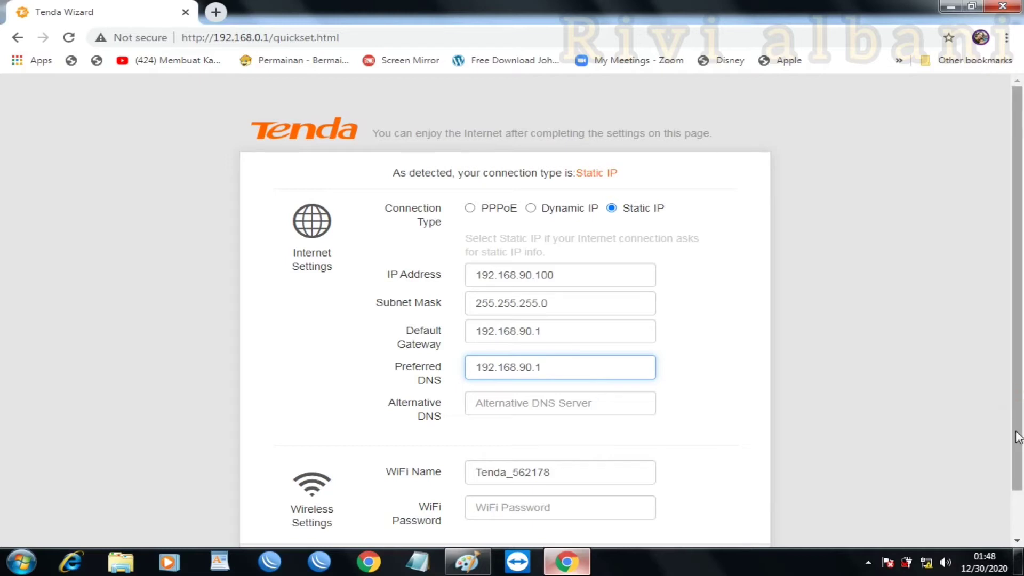
# Replace the WiFi name with 'YOUTUBE TUTORIAL' and start typing the new WiFi password
pyautogui.scroll(-1, 644, 450)
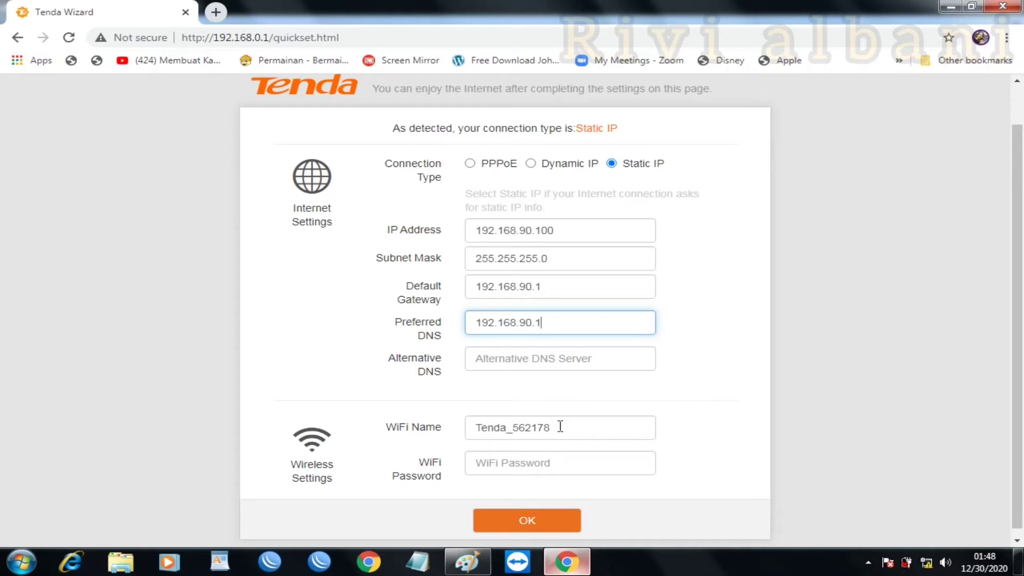
pyautogui.moveTo(549, 427); pyautogui.dragTo(474, 428)
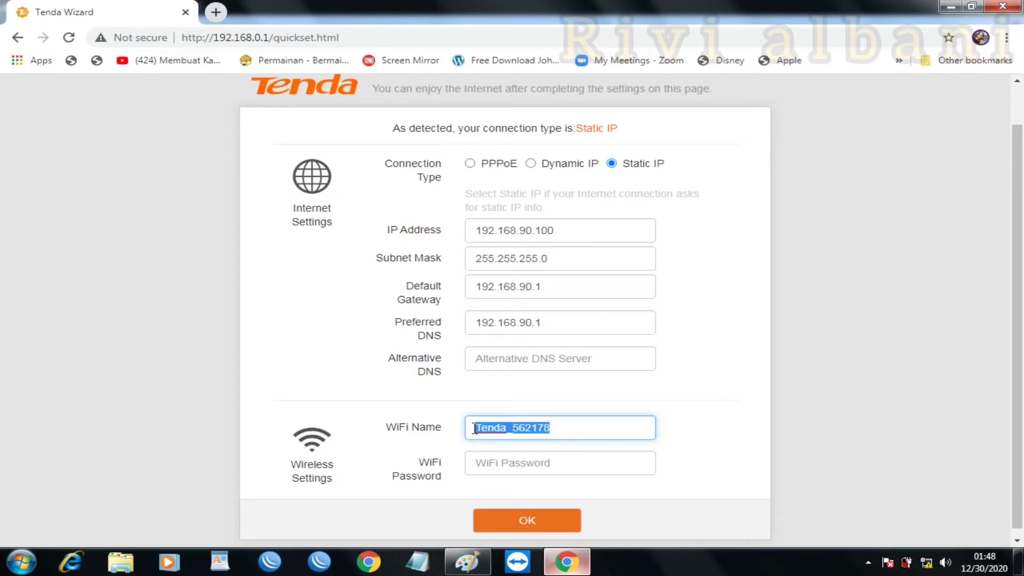
pyautogui.write('YO')
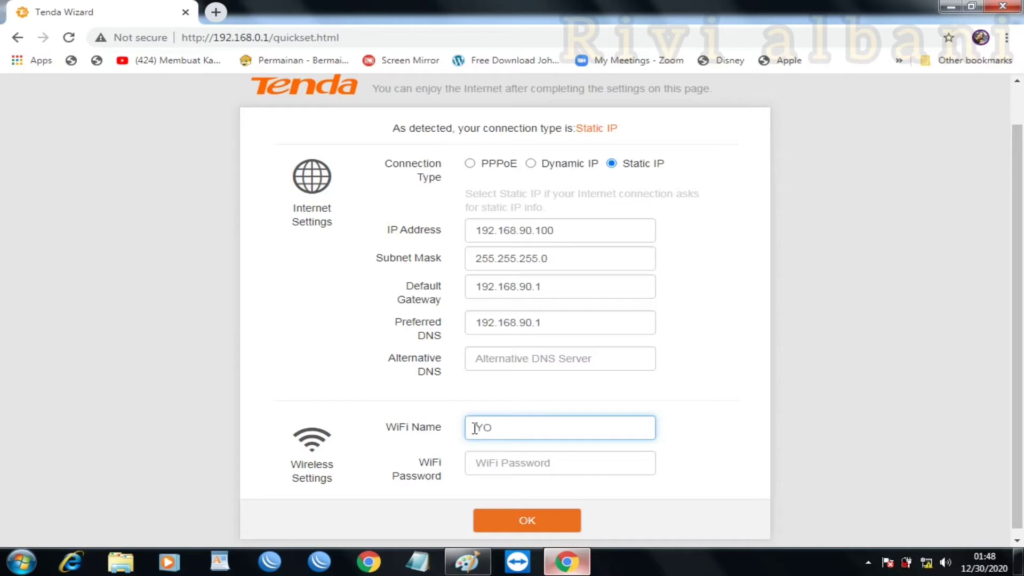
pyautogui.write('UTUBE TUTORIAL')
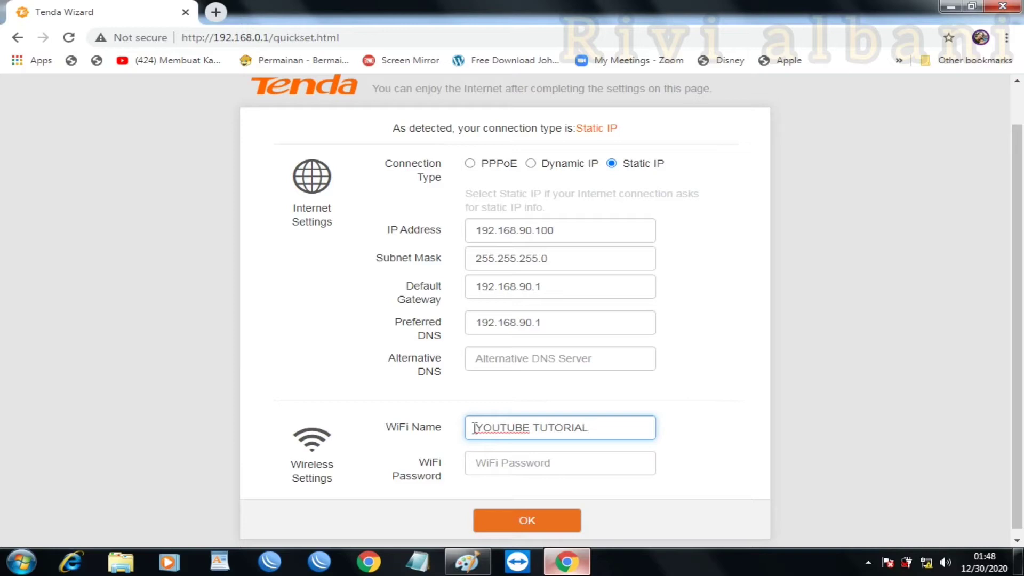
pyautogui.click(570, 467)
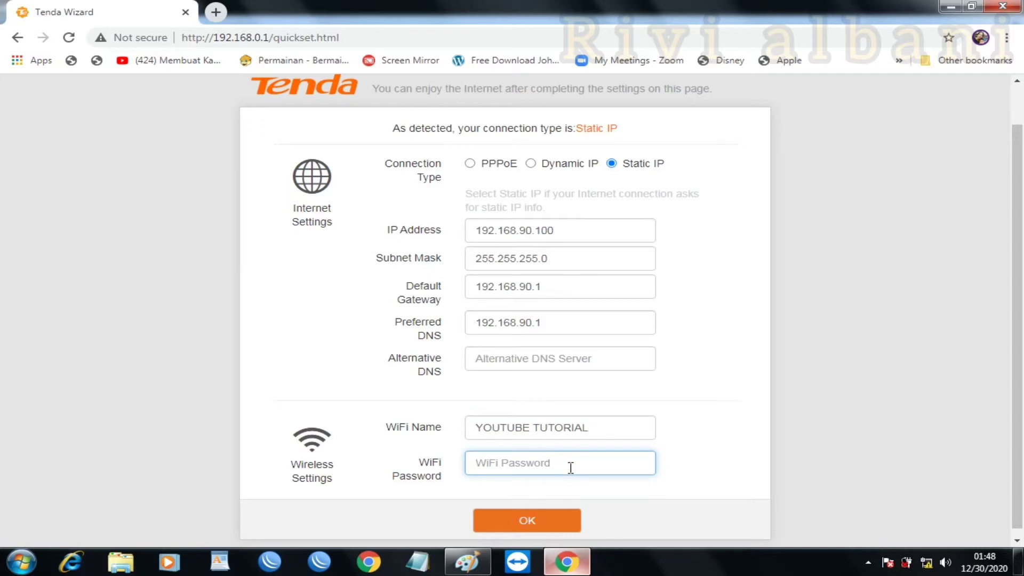
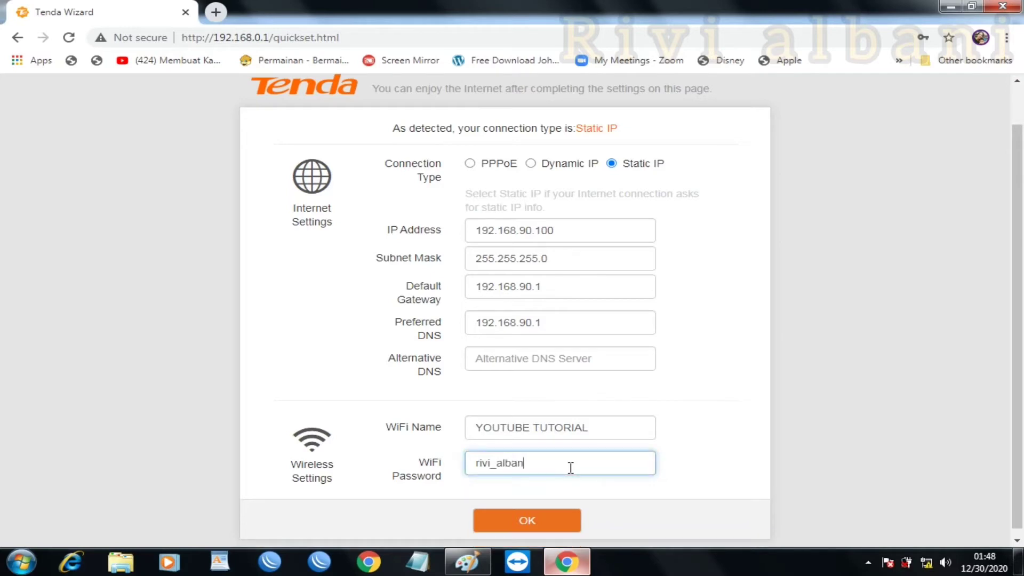
# Finish the WiFi password and apply the quick setup
pyautogui.click(548, 461)
pyautogui.moveTo(468, 463); pyautogui.dragTo(563, 464)
pyautogui.click(563, 464)
pyautogui.click(526, 524)
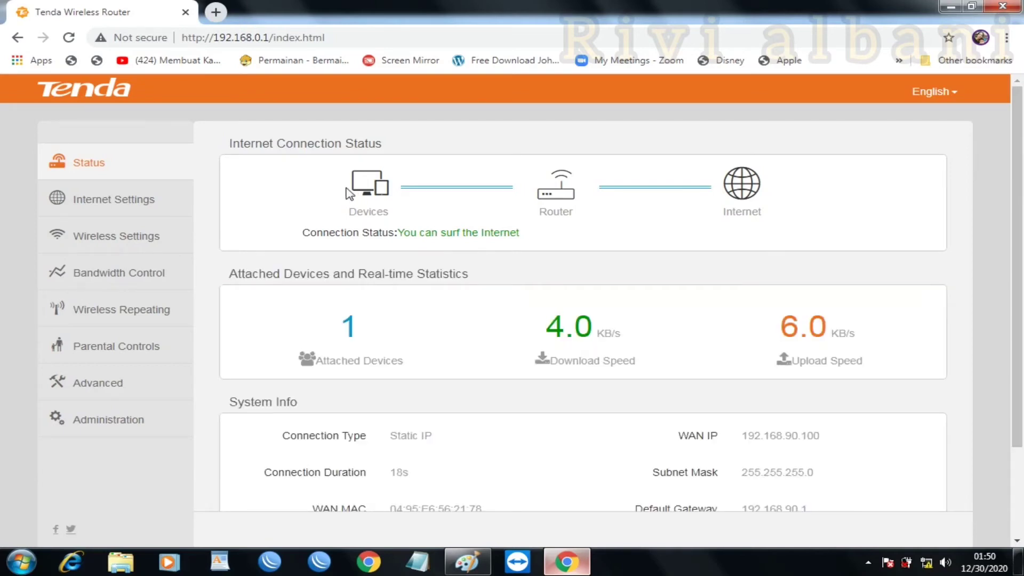
# Check Status and Internet Settings, then view Wireless Settings showing YOUTUBE TUTORIAL
pyautogui.click(98, 168)
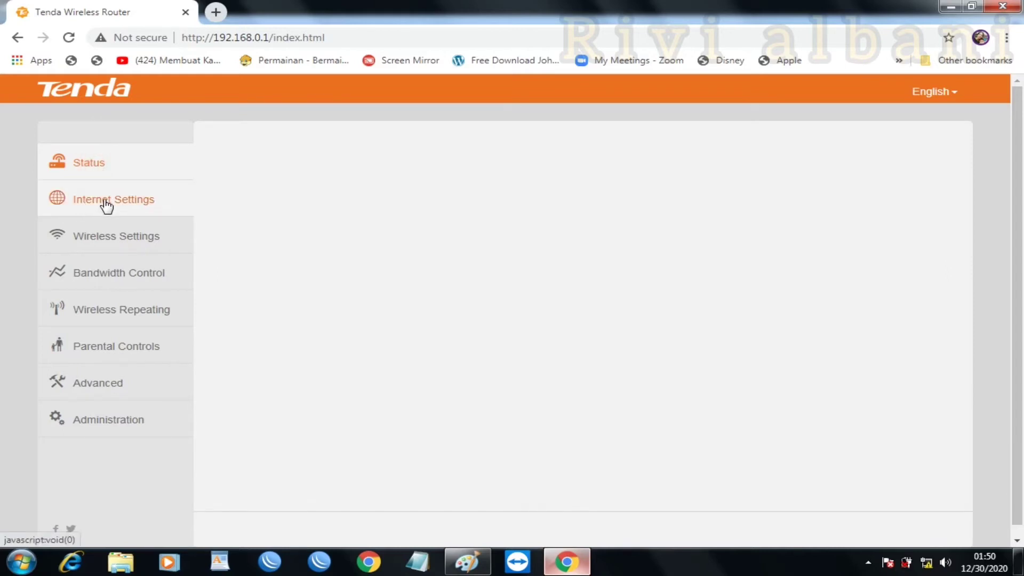
pyautogui.click(143, 208)
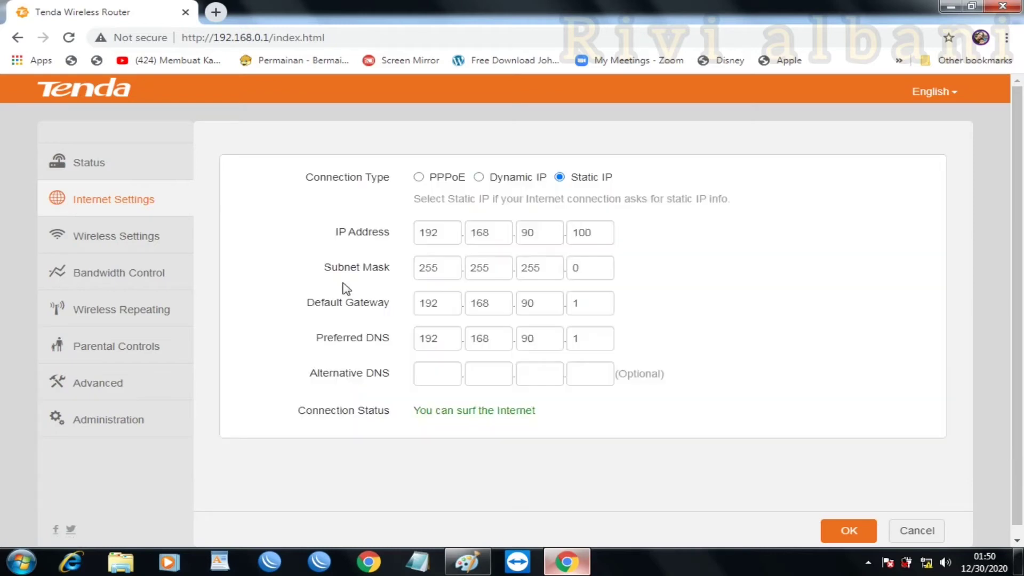
pyautogui.click(118, 237)
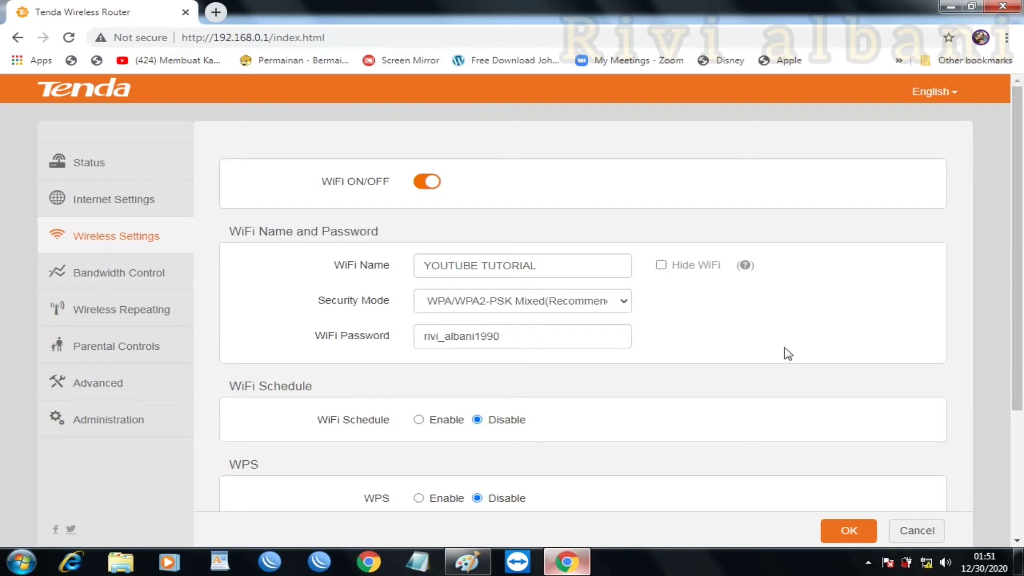
pyautogui.scroll(-1, 906, 414)
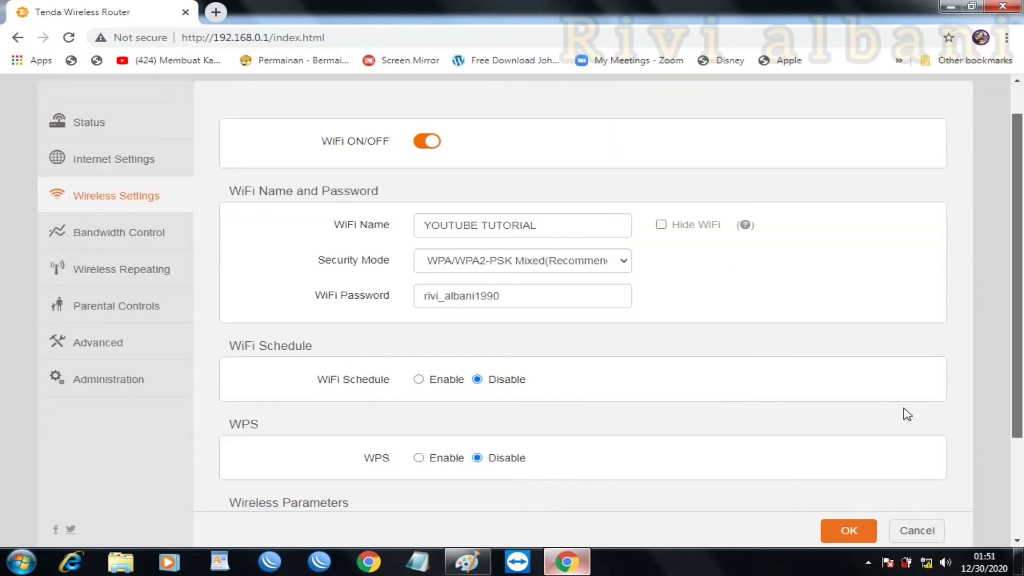
pyautogui.scroll(-2, 906, 413)
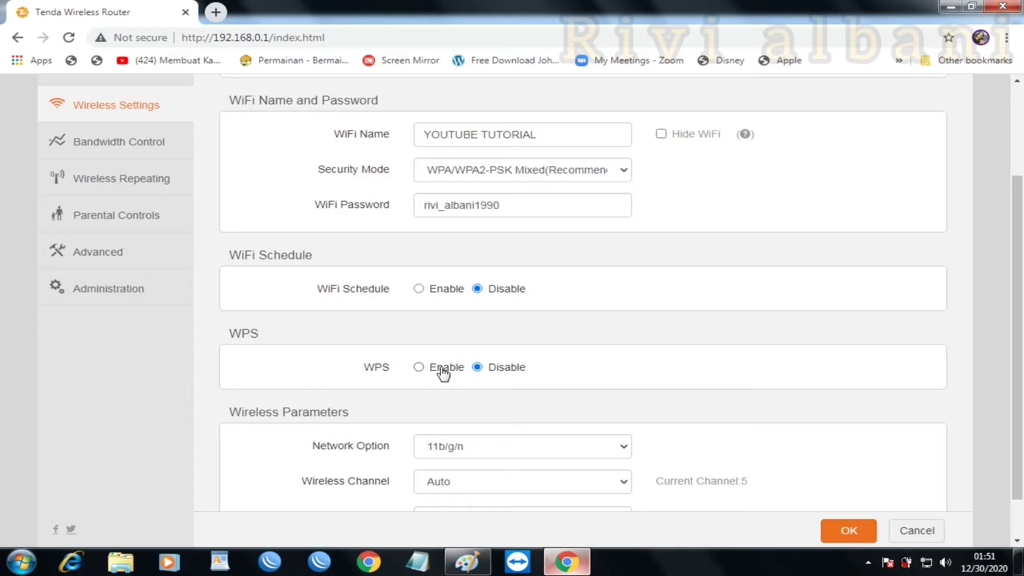
pyautogui.scroll(-1, 1016, 427)
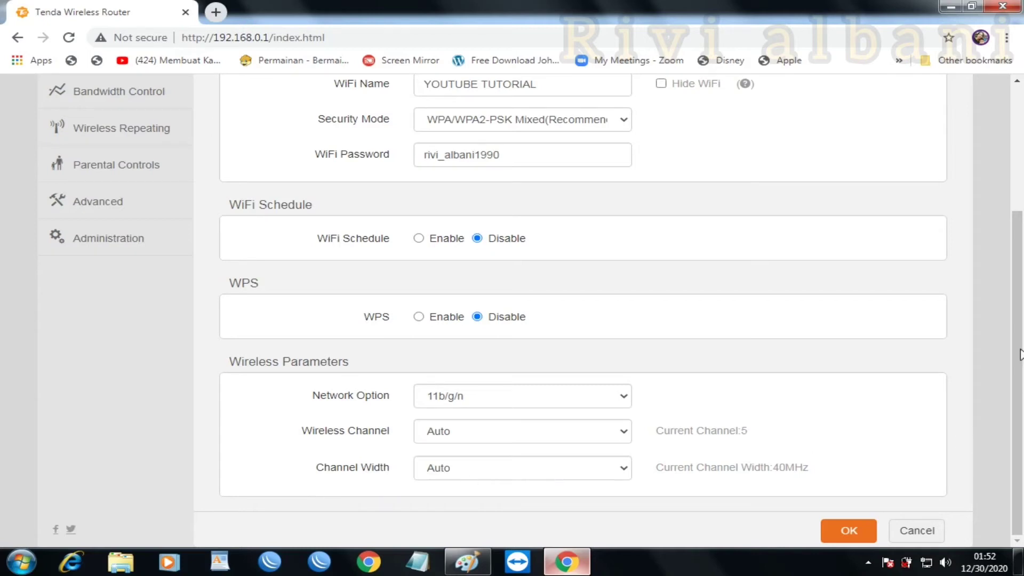
pyautogui.click(1018, 216)
pyautogui.scroll(4, 532, 313)
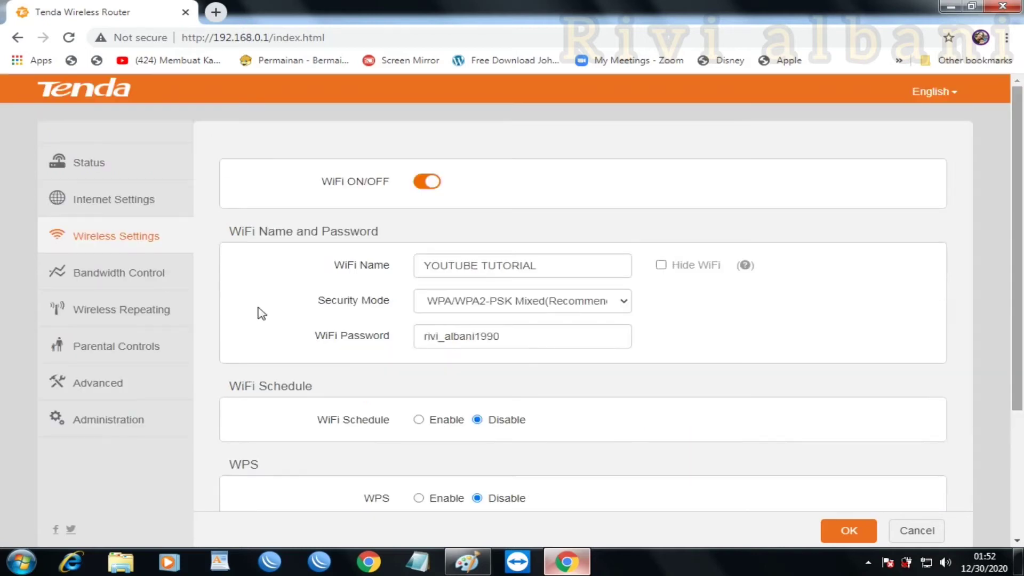
# Check the attached device's download and upload limits, leaving both at No Limit
pyautogui.click(120, 275)
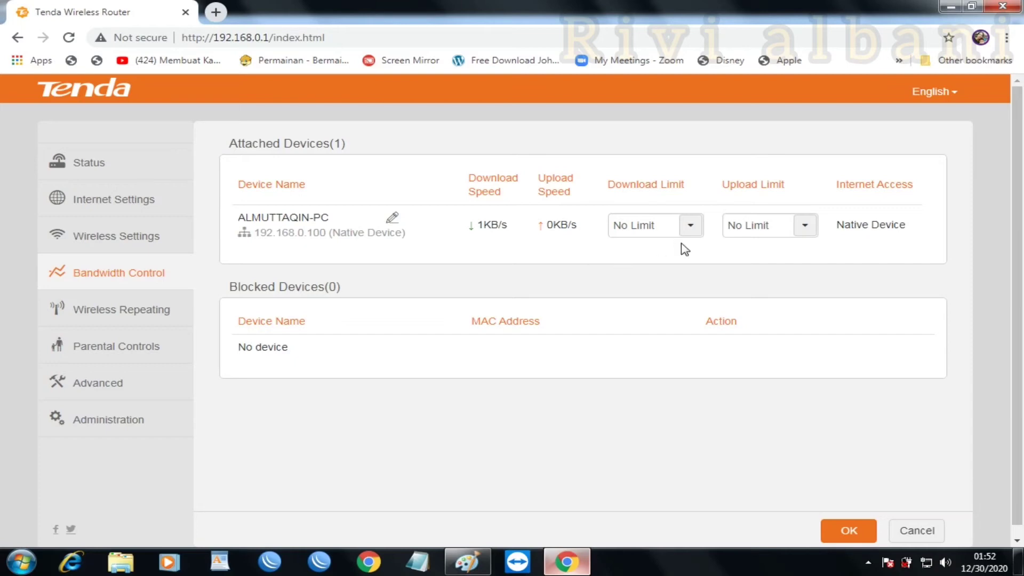
pyautogui.click(693, 229)
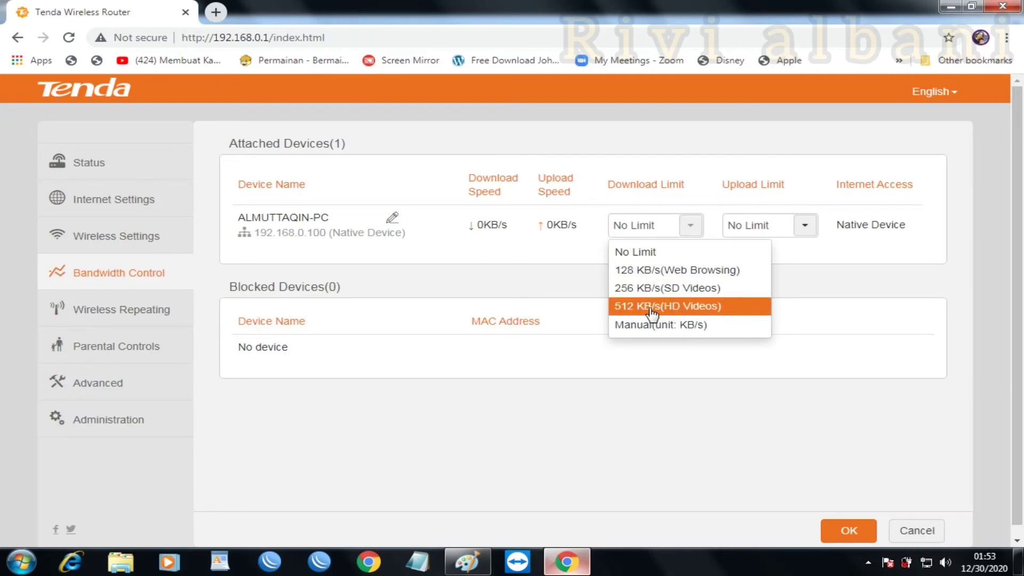
pyautogui.click(690, 227)
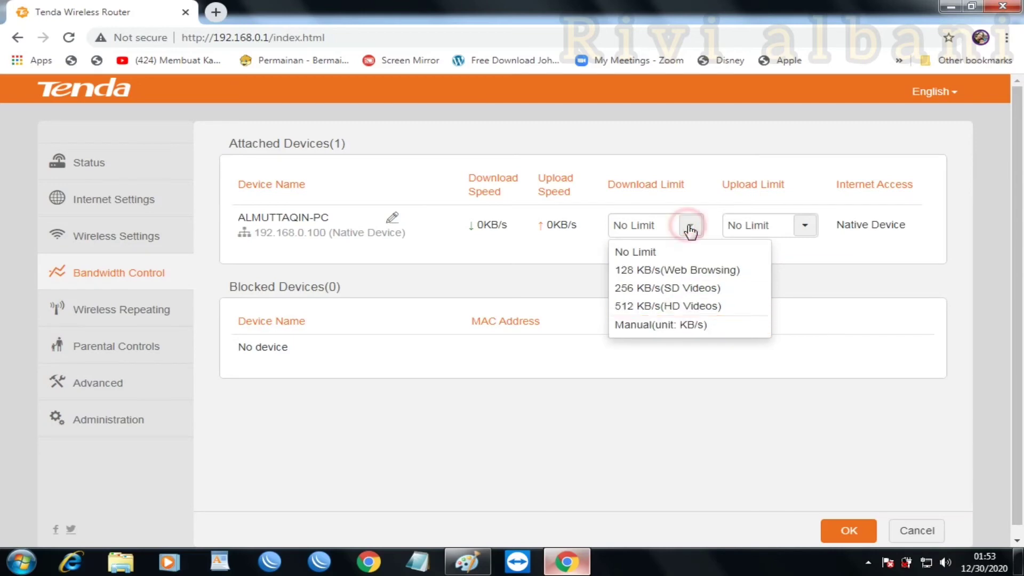
pyautogui.click(805, 227)
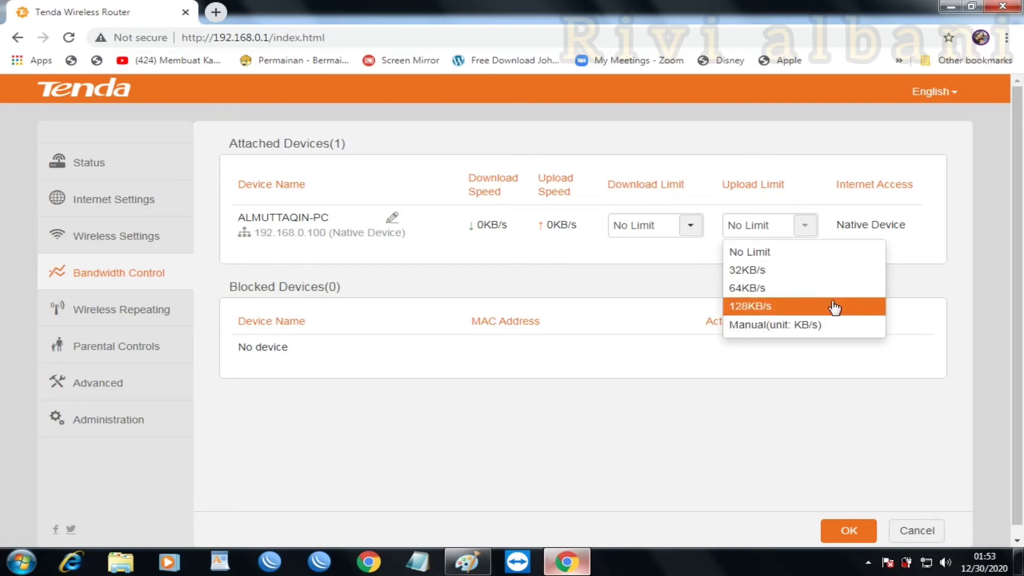
pyautogui.click(807, 228)
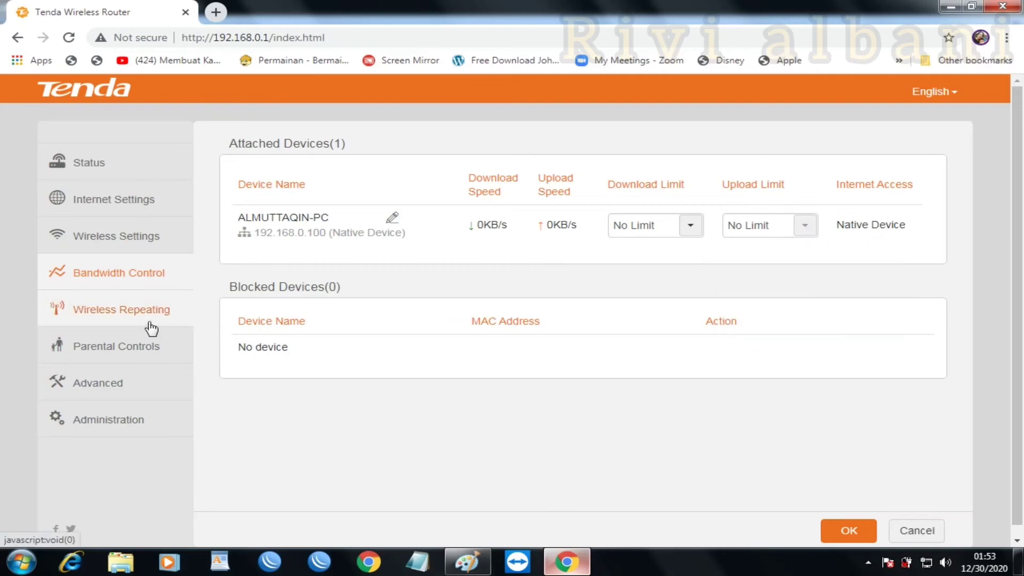
# Pass through Wireless Repeating to Parental Controls, toggling the PC's management on and back off
pyautogui.click(109, 318)
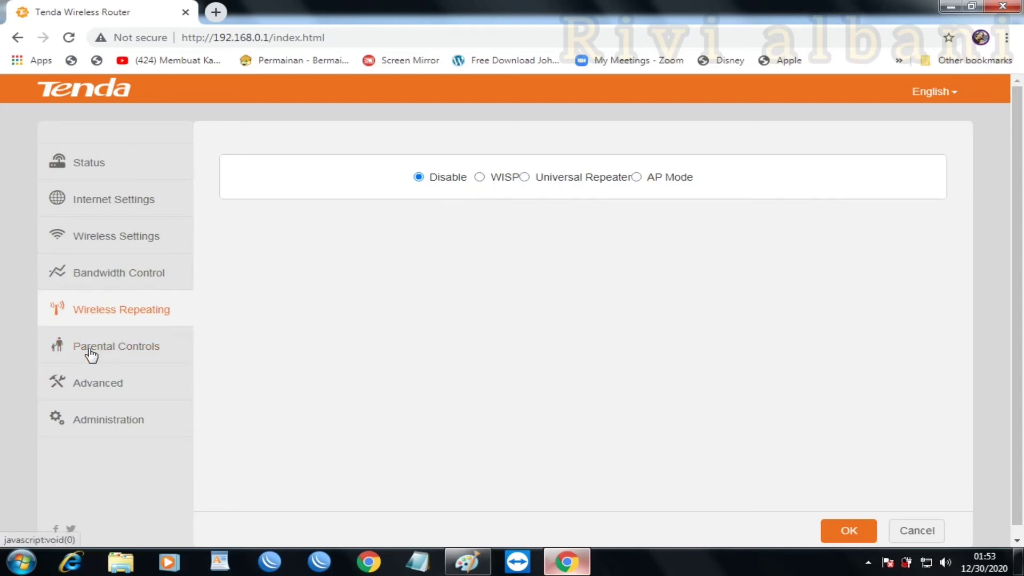
pyautogui.click(119, 360)
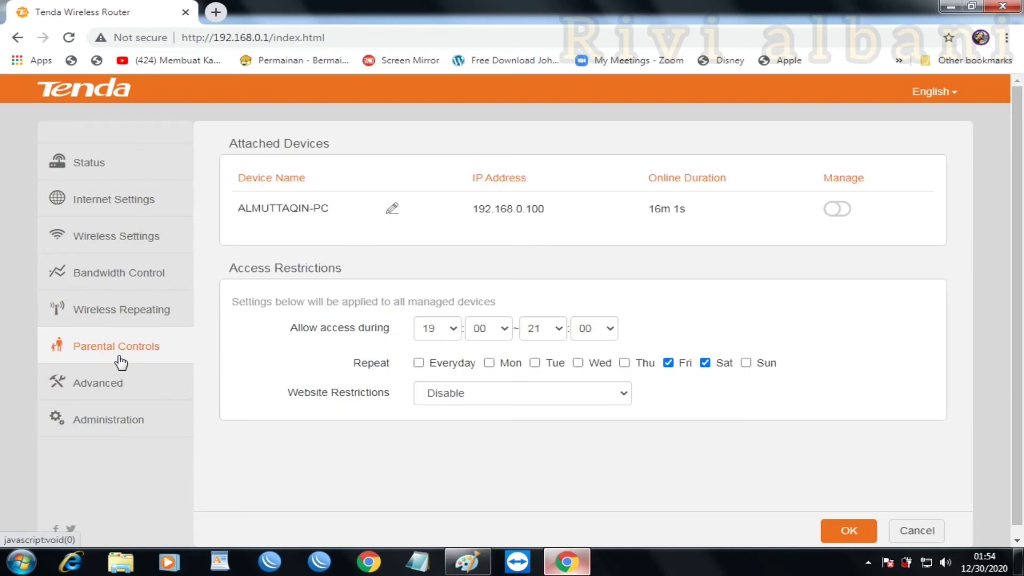
pyautogui.click(834, 211)
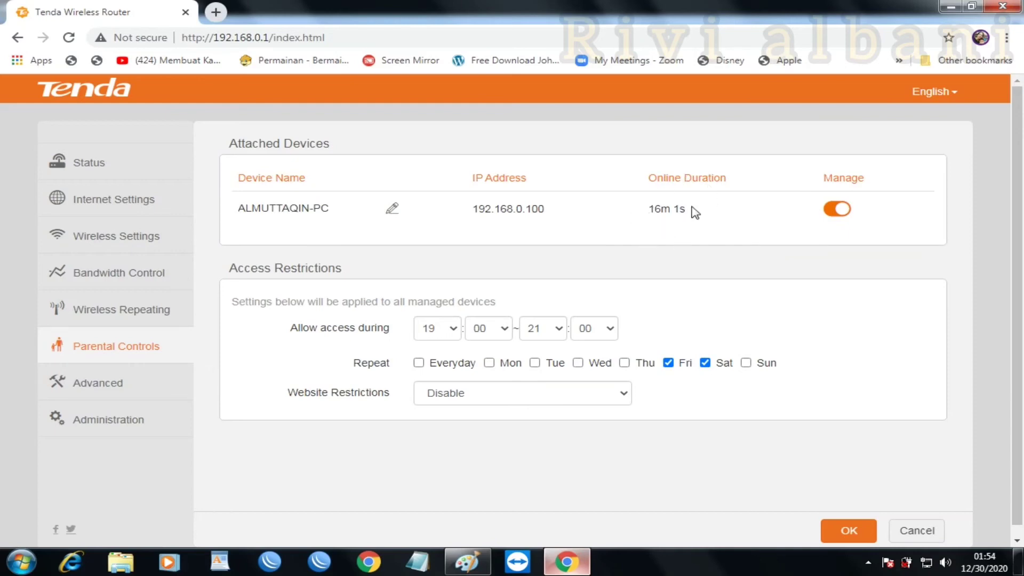
pyautogui.click(833, 213)
pyautogui.click(833, 213)
pyautogui.click(837, 210)
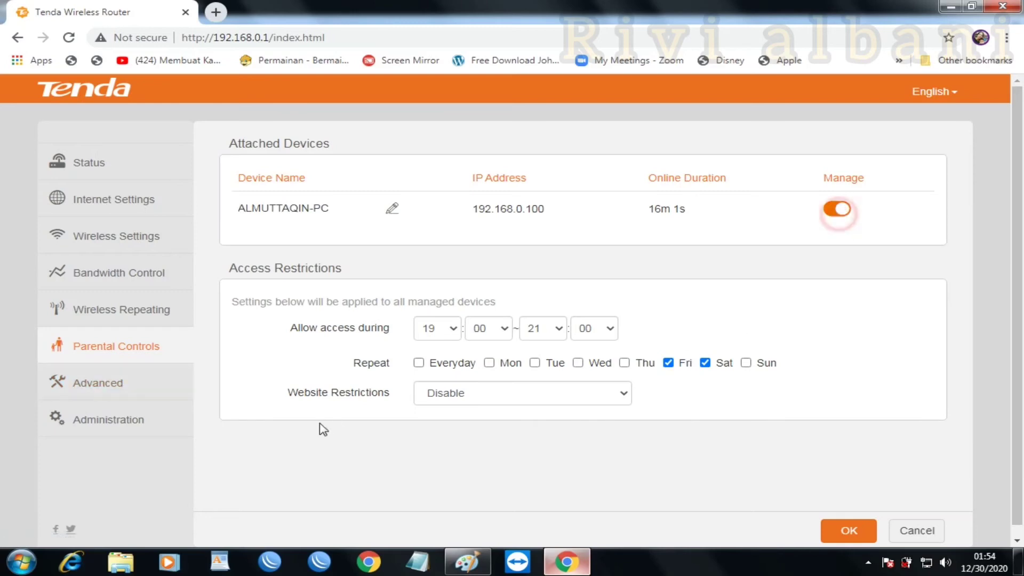
# On the Advanced page, try forwarding internal port 80 (HTTP) with protocol Both
pyautogui.click(94, 387)
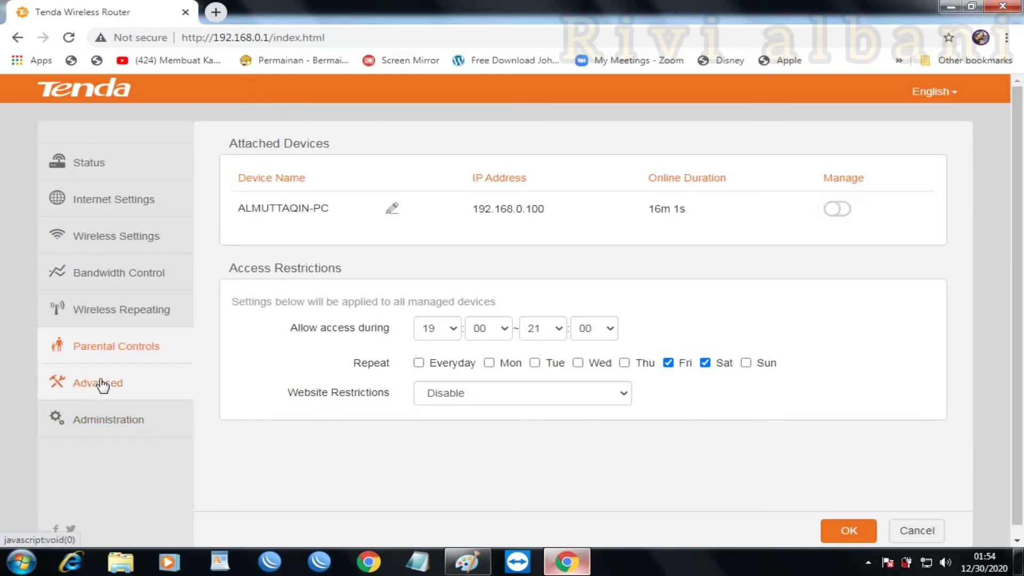
pyautogui.click(144, 385)
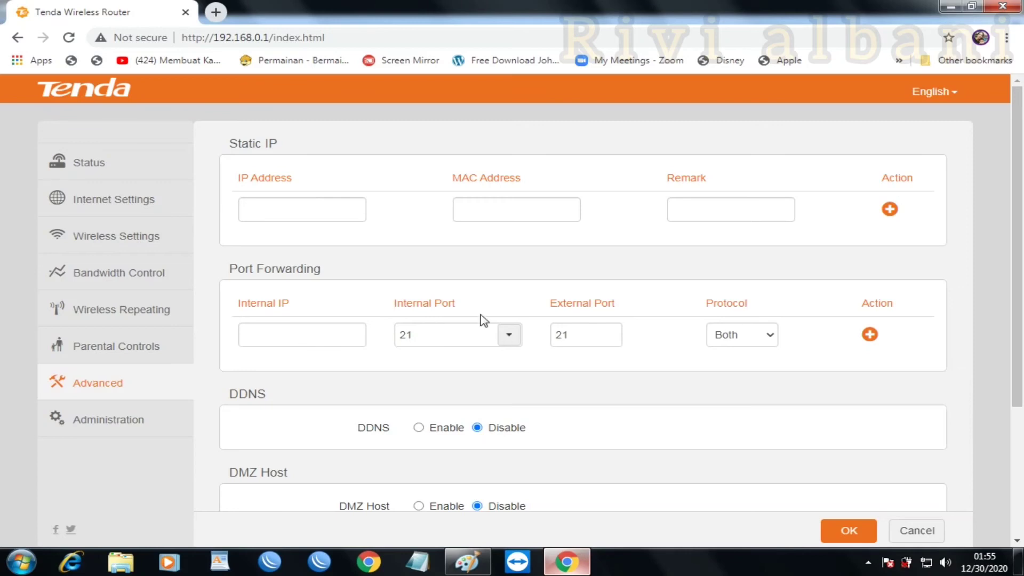
pyautogui.click(510, 335)
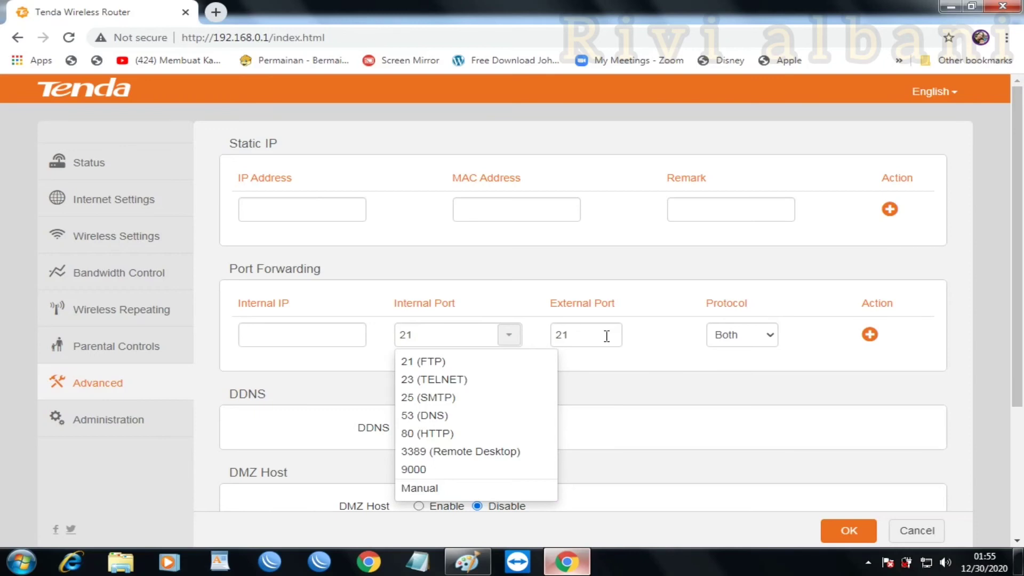
pyautogui.click(428, 435)
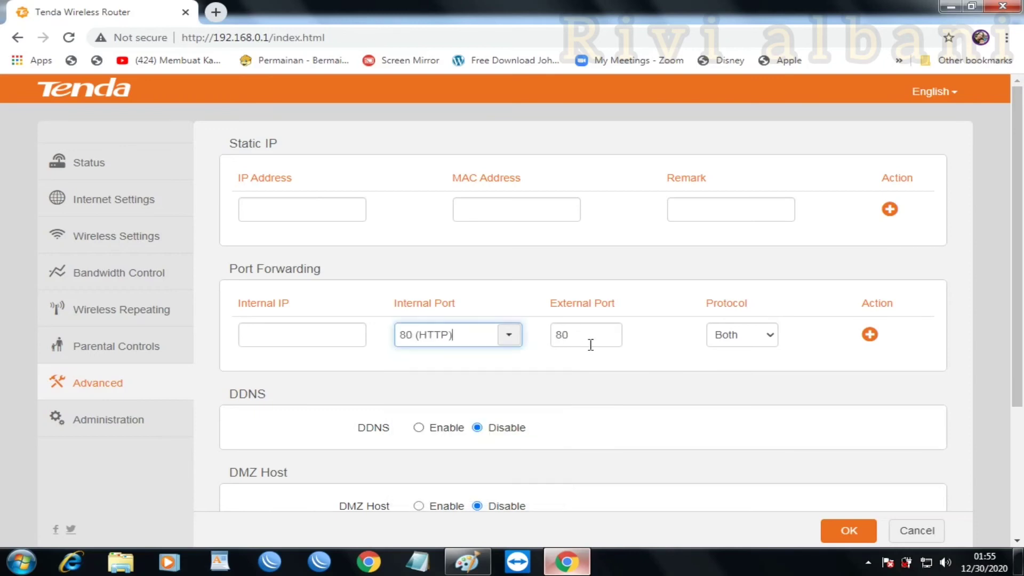
pyautogui.click(775, 341)
pyautogui.click(775, 341)
pyautogui.click(774, 343)
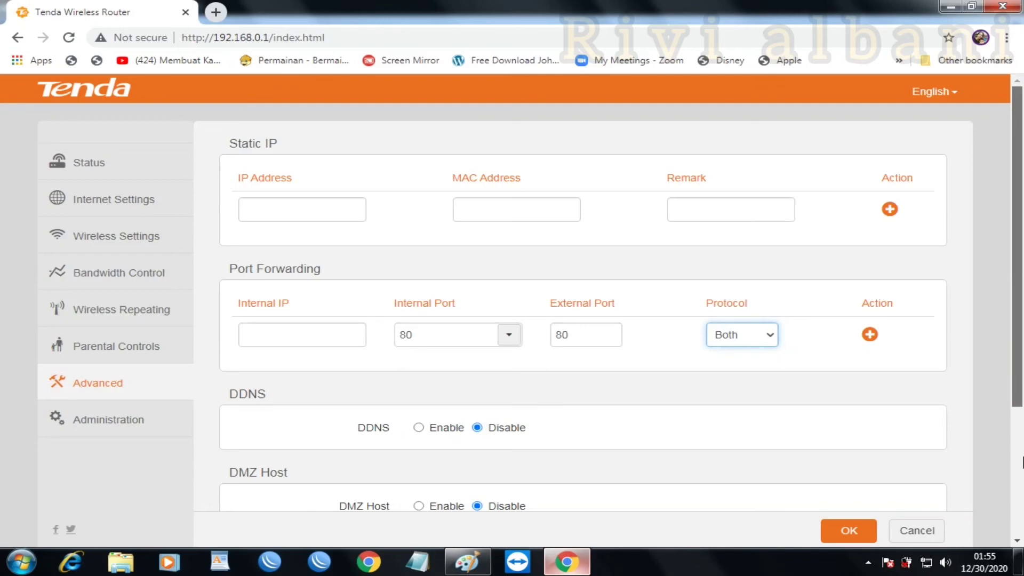
# Enable PING WAN and save the Advanced settings
pyautogui.scroll(-4, 1022, 462)
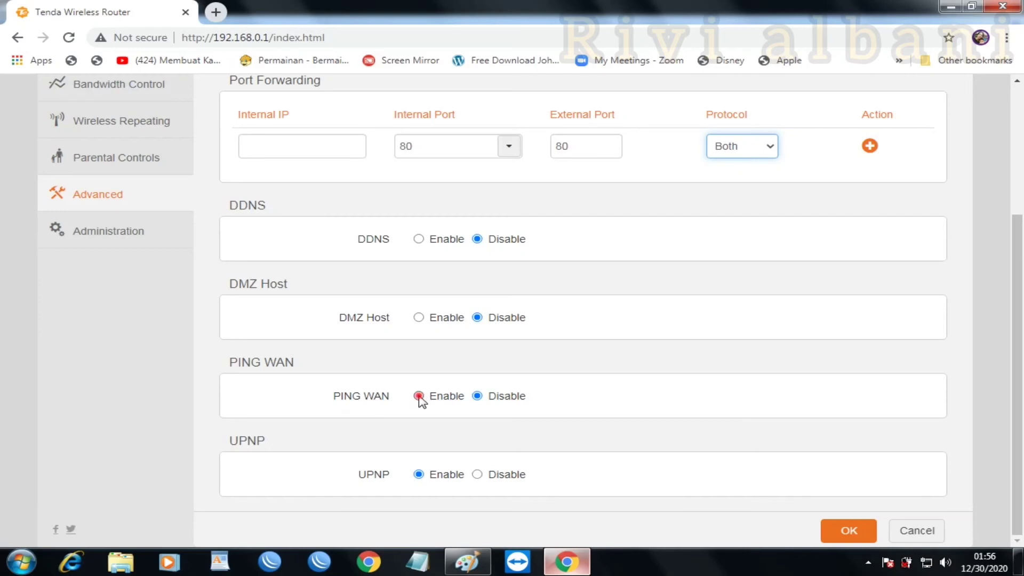
pyautogui.click(419, 396)
pyautogui.click(855, 532)
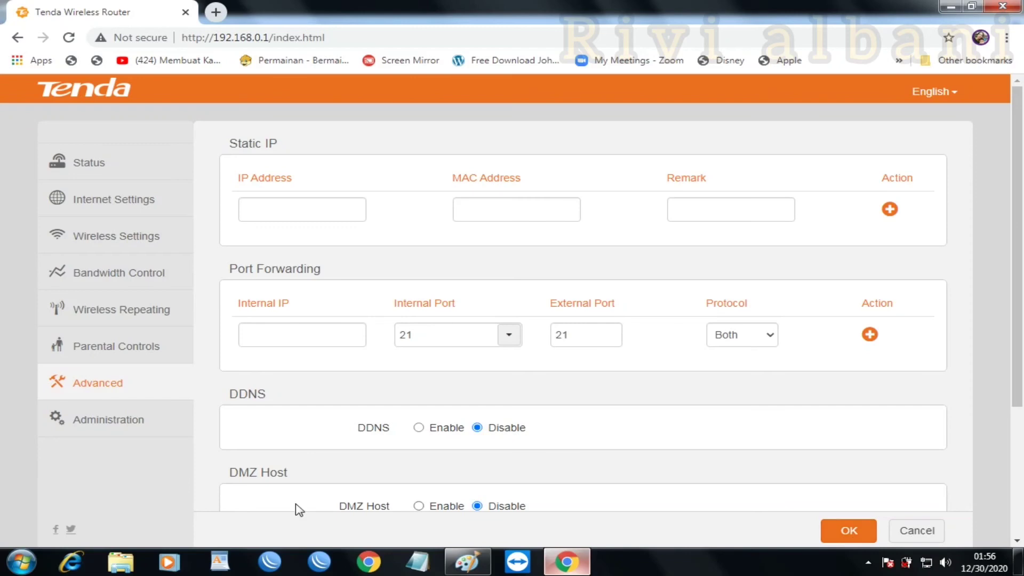
# On the Administration page, enter the new login password and repeat it
pyautogui.click(118, 421)
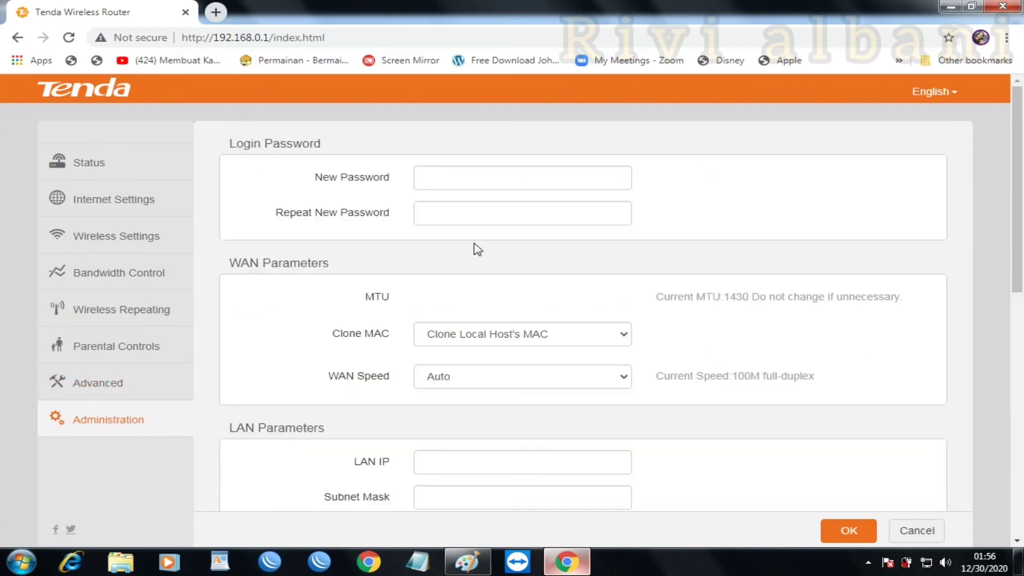
pyautogui.click(441, 179)
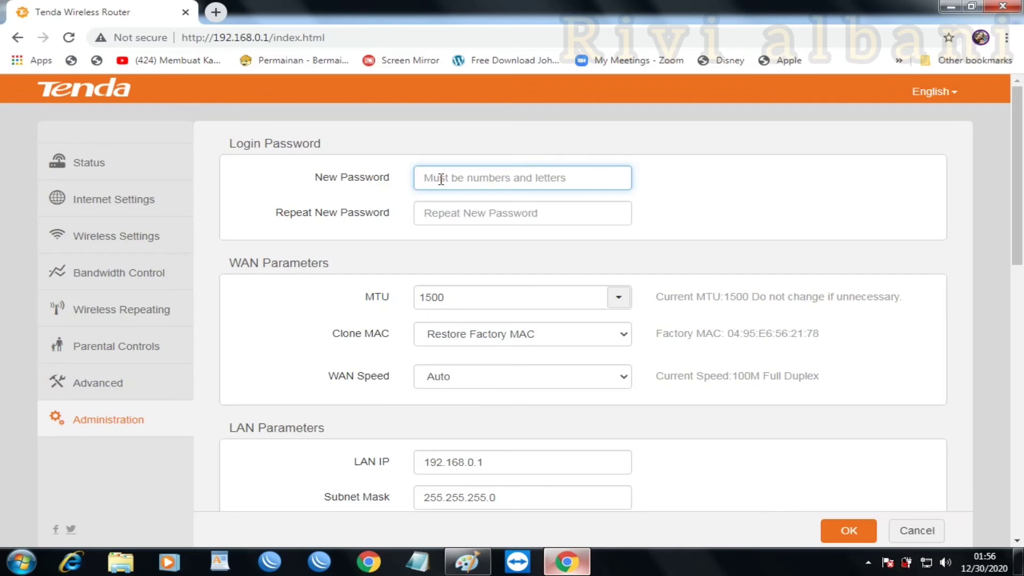
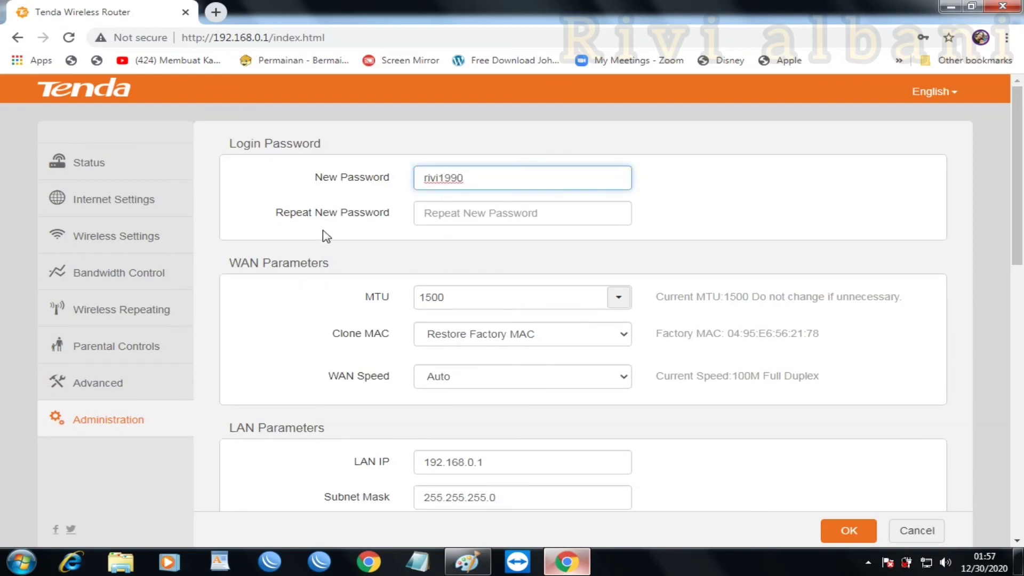
pyautogui.click(440, 217)
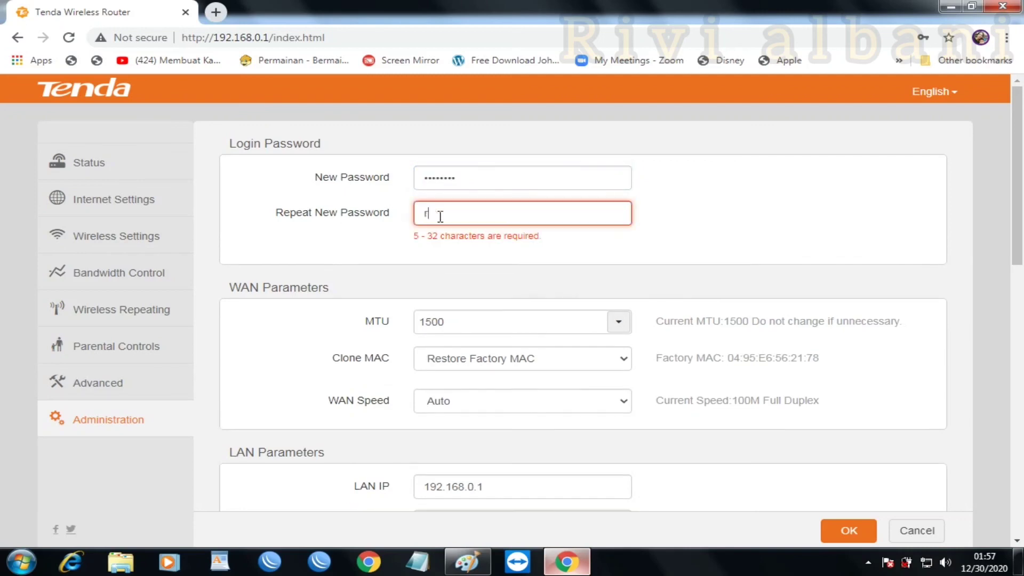
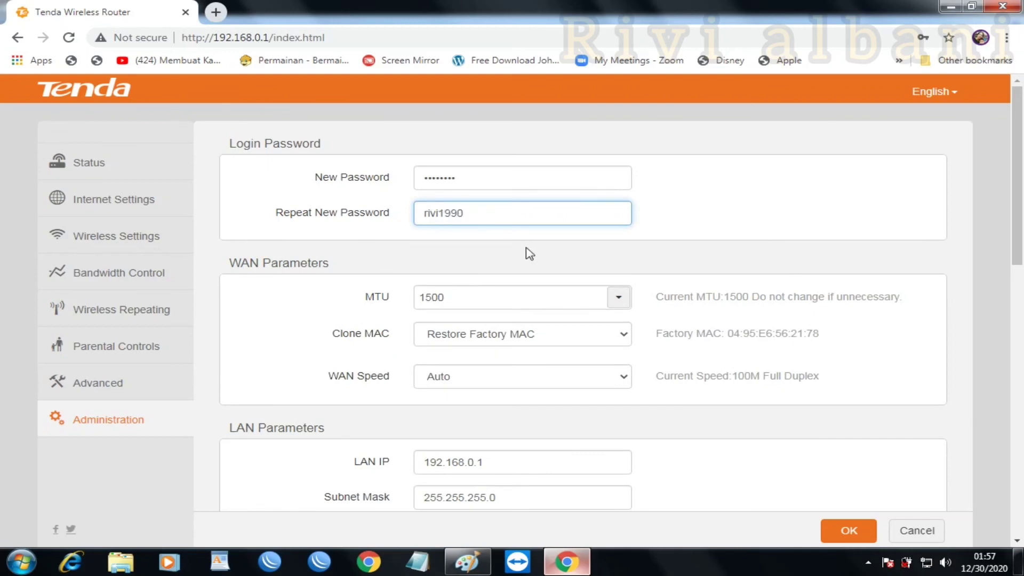
pyautogui.hotkey('ctrl', 'a')
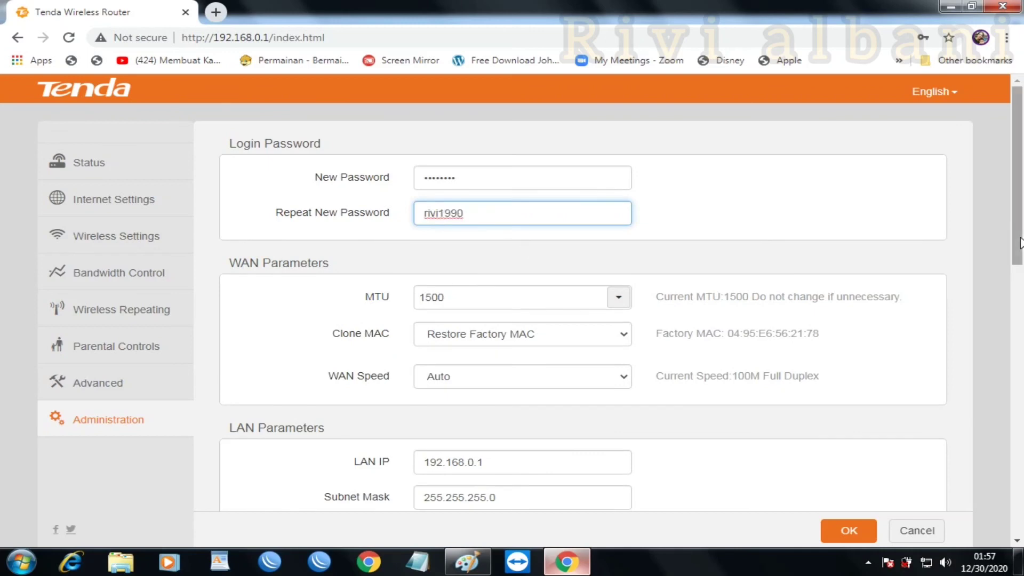
# Enable remote web management for anyone on port 8080
pyautogui.moveTo(1021, 248); pyautogui.dragTo(1021, 314)
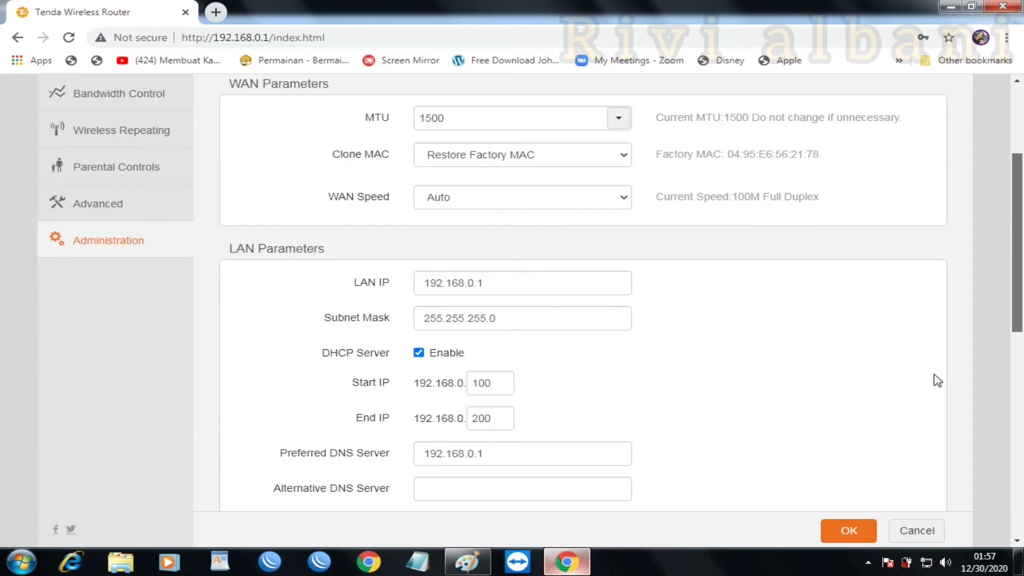
pyautogui.scroll(-5, 937, 380)
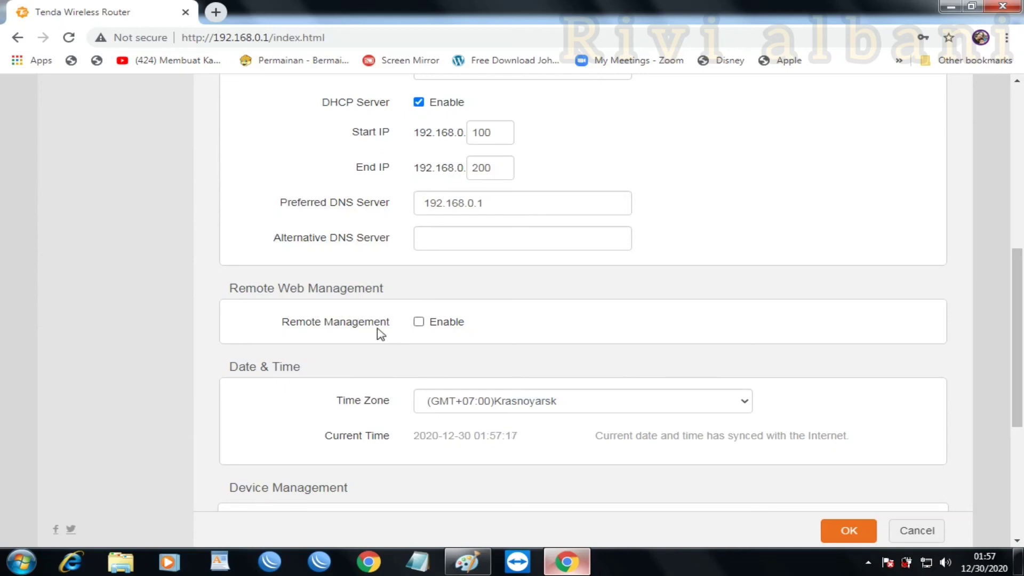
pyautogui.click(419, 322)
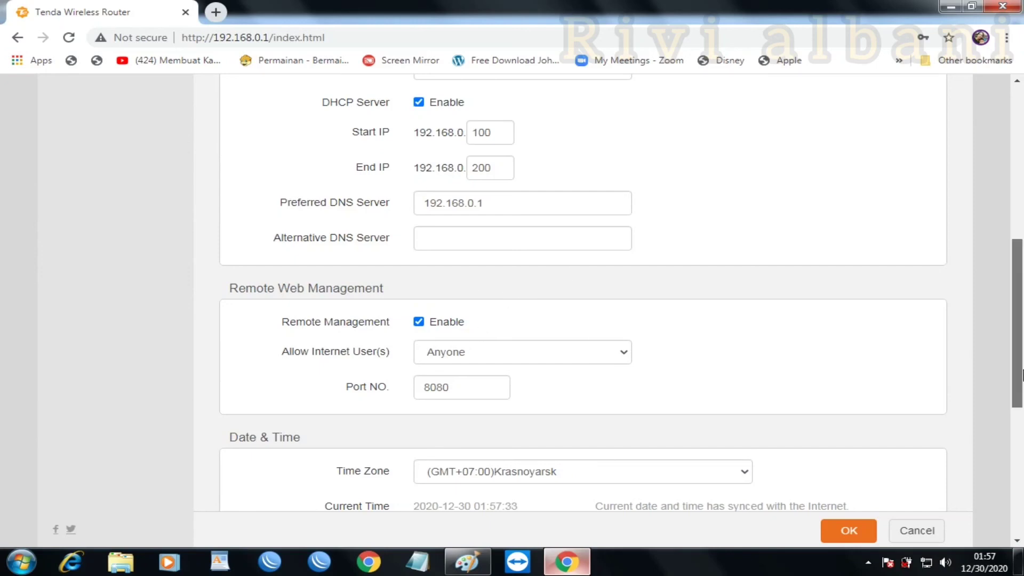
# Set the time zone to (GMT+07:00)Bangkok, Hanoi, Jakarta
pyautogui.scroll(-3, 1018, 373)
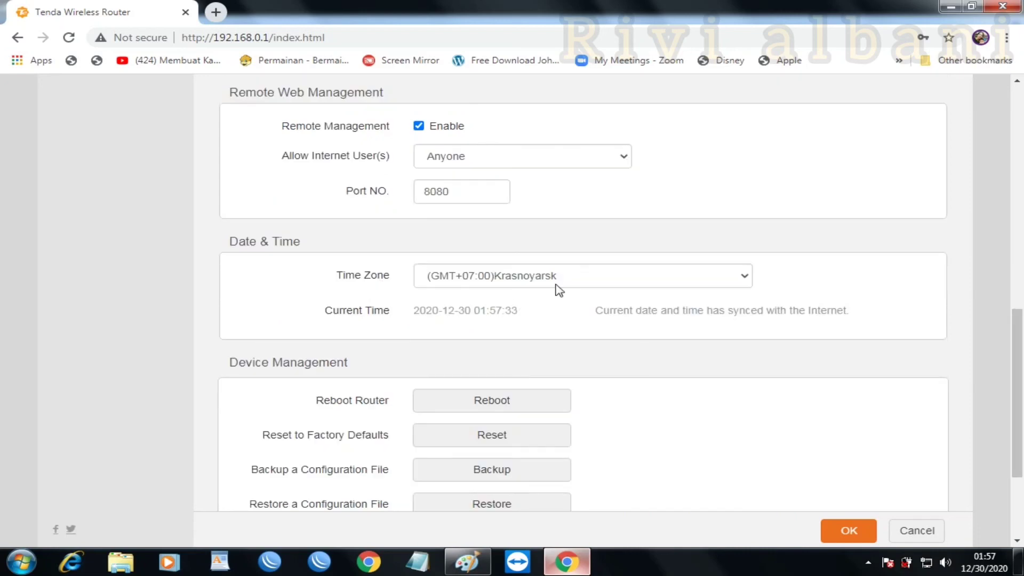
pyautogui.click(743, 277)
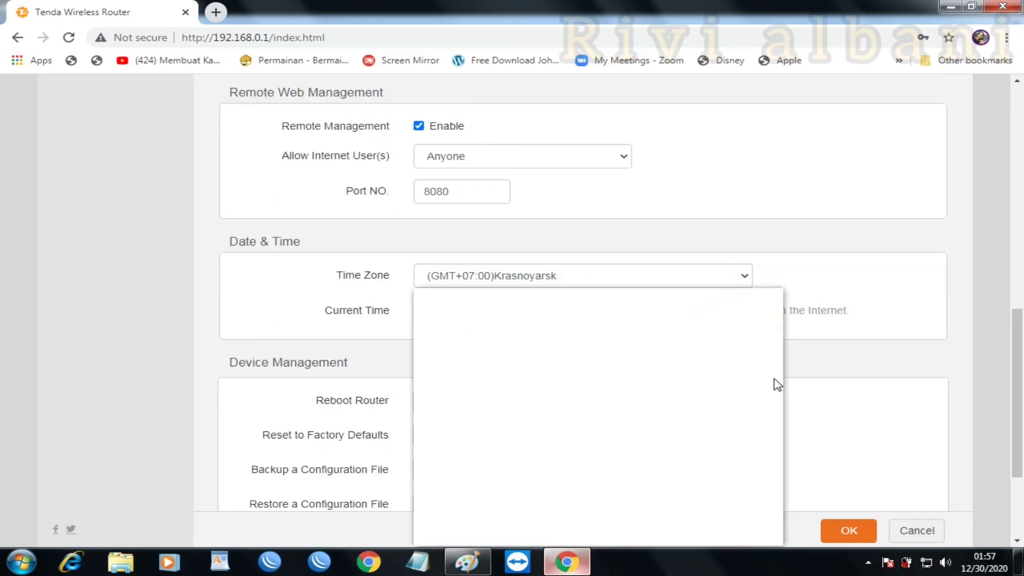
pyautogui.scroll(-3, 605, 457)
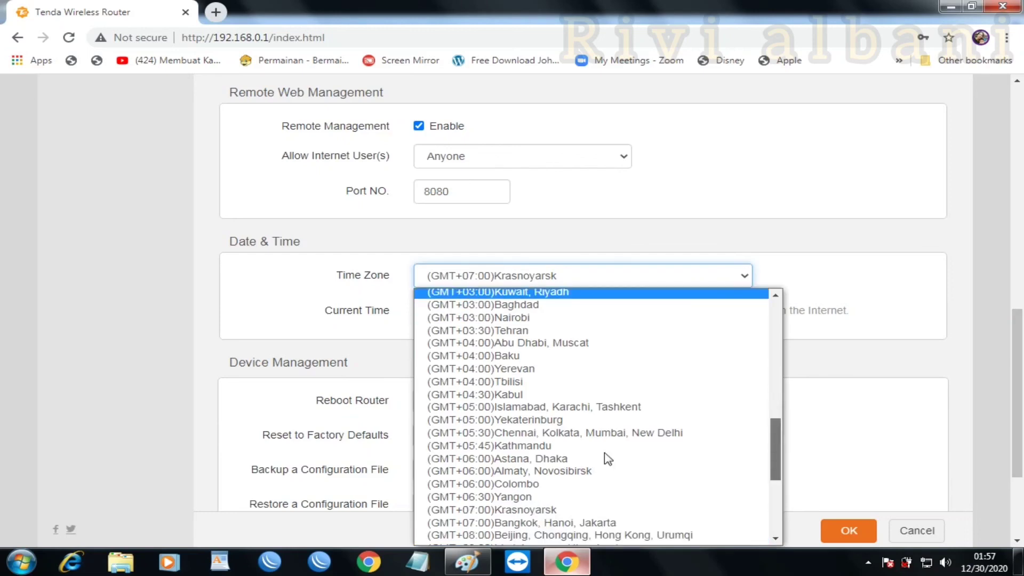
pyautogui.click(528, 470)
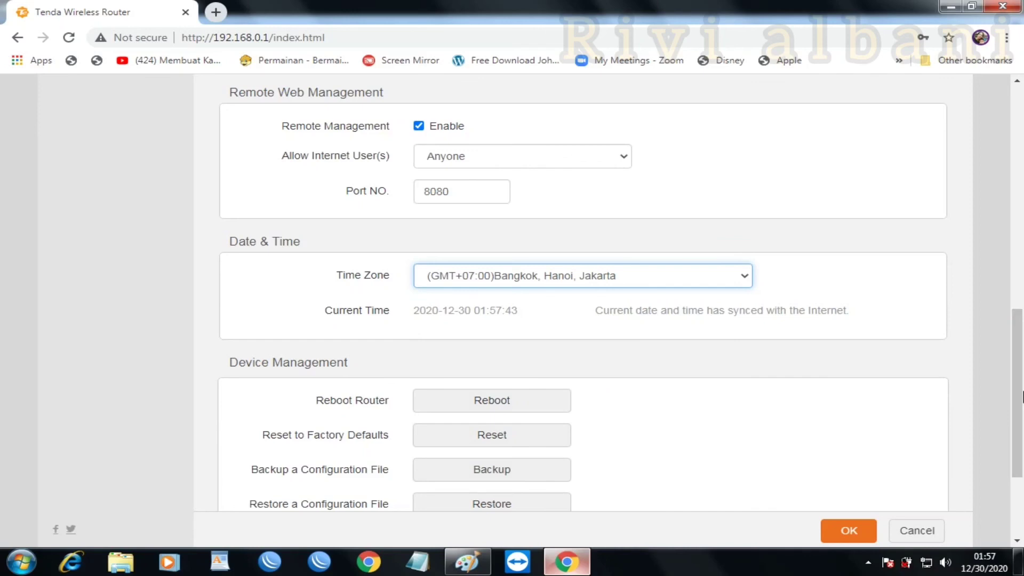
pyautogui.scroll(-3, 926, 470)
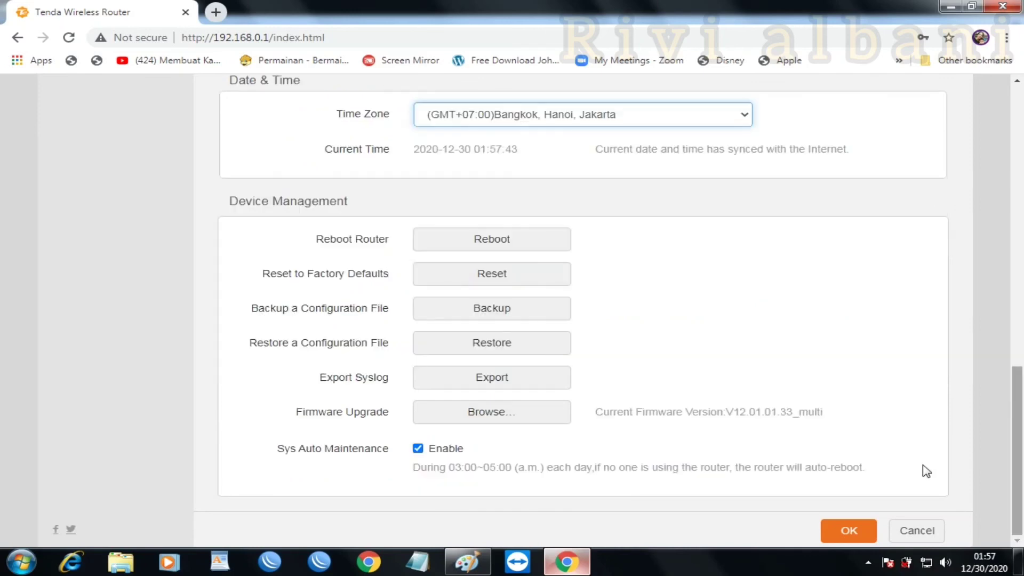
# Save the Administration changes, then log back in by entering the new login password
pyautogui.click(847, 531)
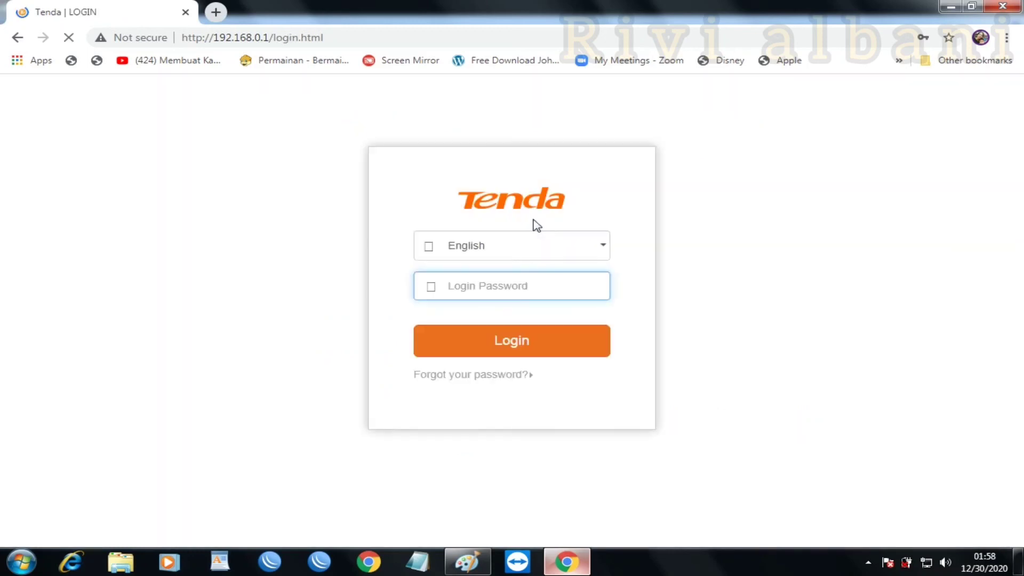
pyautogui.click(474, 287)
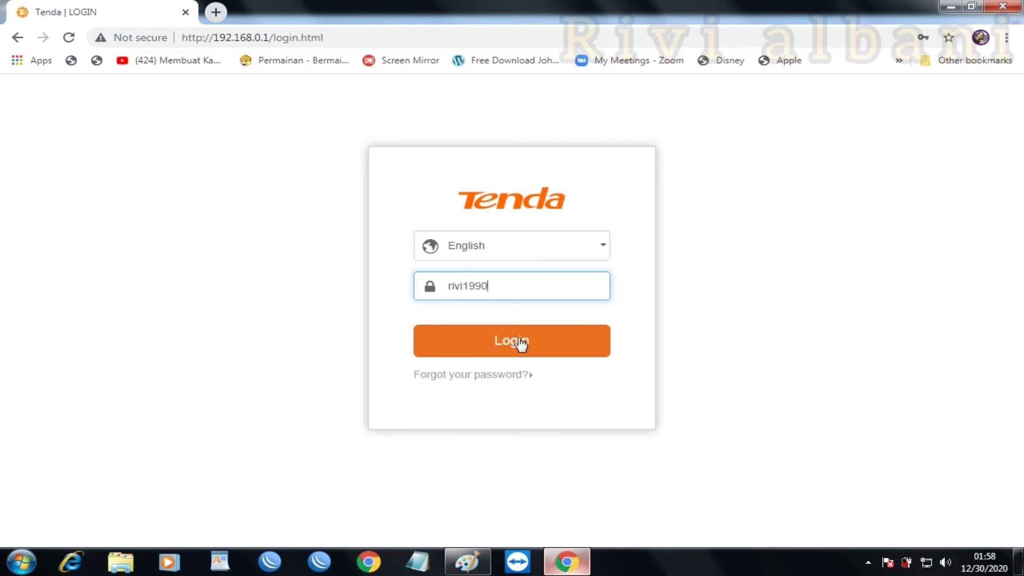
pyautogui.click(518, 337)
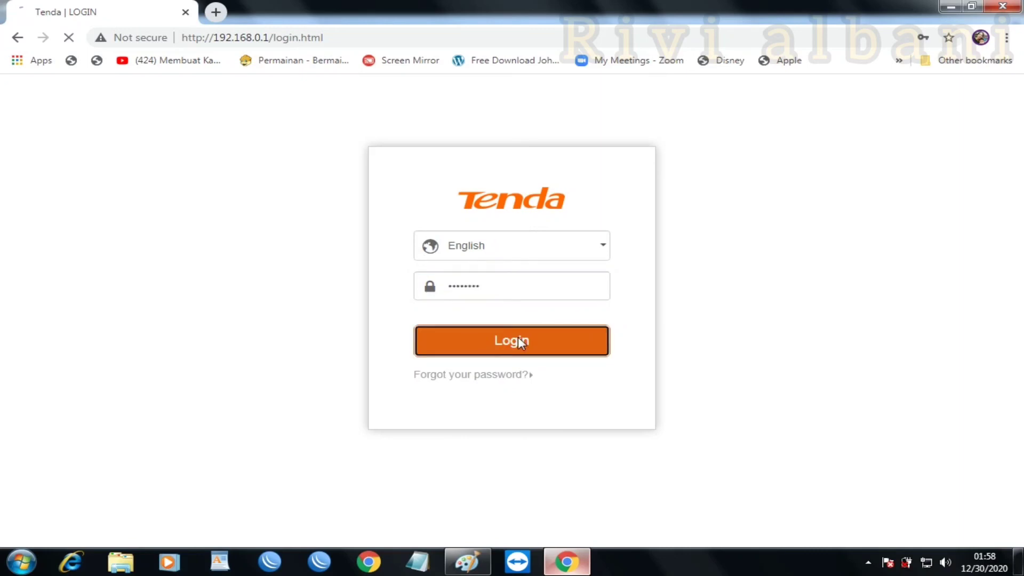